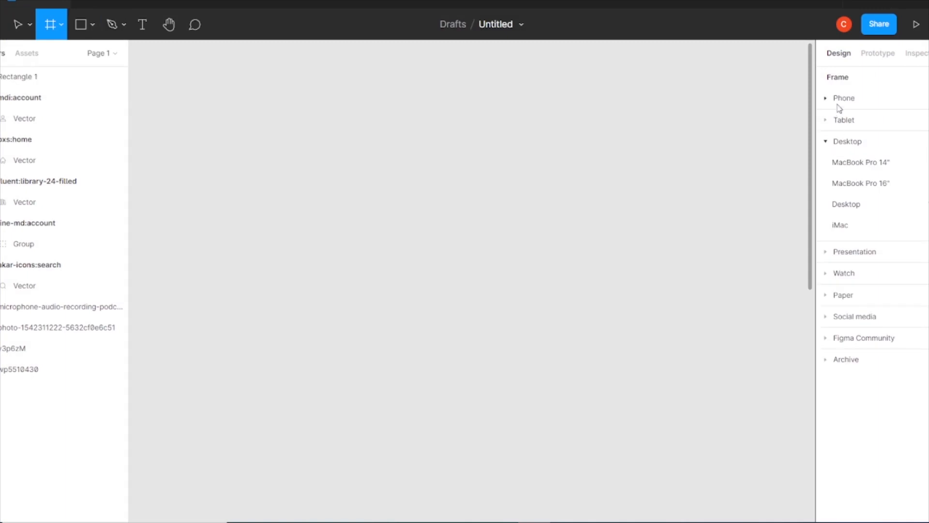
Add an iPhone 13 / 13 Pro frame to the canvas and move the loose icons close to it.
left_click_drag(472, 280, 418, 415)
left_click_drag(501, 418, 479, 184)
left_click_drag(396, 181, 403, 352)
left_click_drag(494, 391, 496, 332)
left_click_drag(557, 366, 729, 514)
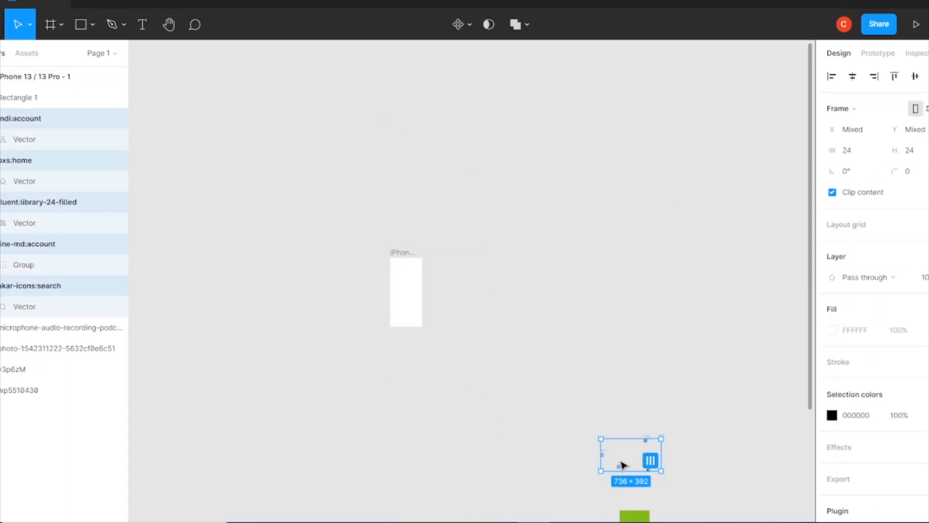
scroll(477, 286, "up", 5)
left_click_drag(377, 352, 481, 334)
Duplicate the iPhone frame alongside the original and give both frames a corner radius of 11.
left_click_drag(319, 233, 231, 219)
key("ctrl+d")
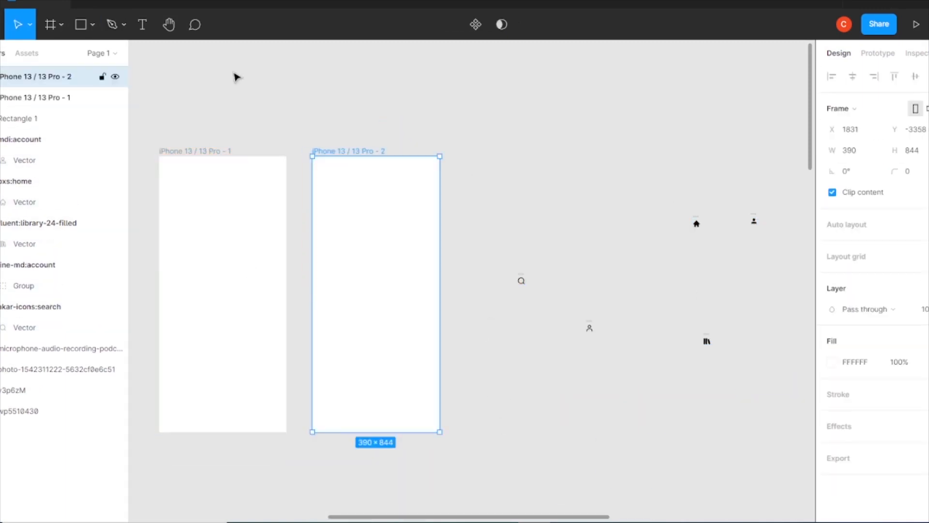
left_click_drag(492, 321, 242, 271)
left_click(910, 171)
key("Up")
key("Up")
key("Up")
key("Up")
key("Up")
key("Up")
key("Up")
key("Up")
key("Up")
key("Up")
key("Up")
left_click(513, 194)
Add a layout grid of five stretched columns to both iPhone frames and increase its margin.
left_click_drag(205, 124, 401, 261)
left_click(927, 277)
left_click(832, 298)
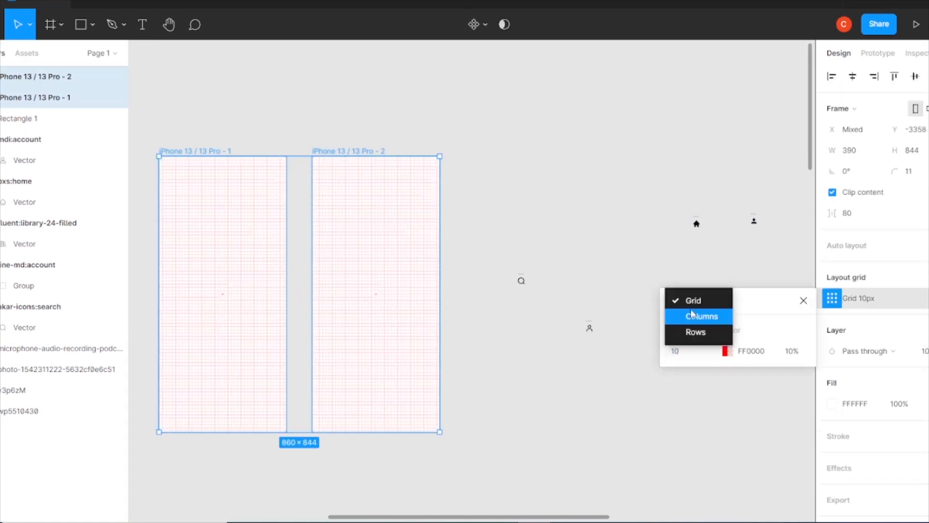
left_click(687, 301)
left_click(688, 316)
left_click(787, 399)
key("Up")
key("Up")
key("Up")
key("Up")
key("Up")
key("Up")
key("Up")
key("Up")
key("Up")
key("Up")
key("Up")
key("Up")
key("Up")
key("Up")
key("Up")
key("Up")
key("Up")
key("Up")
key("Up")
key("Up")
Add a second layout grid of five stretched rows to both frames and increase its margin.
left_click(927, 277)
left_click(832, 298)
left_click(682, 301)
left_click(687, 332)
left_click(787, 399)
key("Up")
key("Up")
key("Up")
key("Up")
key("Up")
key("Up")
key("Up")
key("Up")
key("Up")
key("Up")
key("Up")
key("Up")
key("Up")
key("Up")
key("Up")
key("Up")
key("Up")
key("Up")
key("Up")
key("Up")
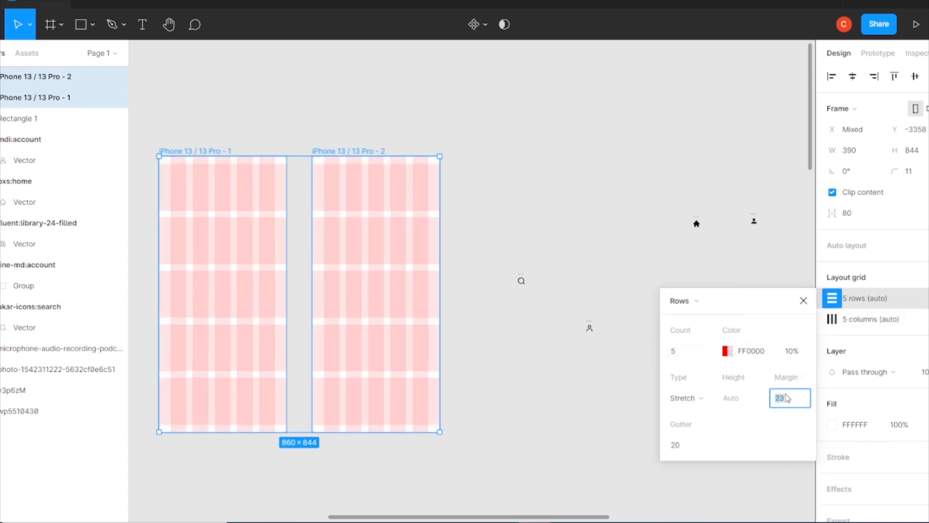
left_click(537, 309)
Draw a vertical line about 312 px tall with the Pen tool on the empty canvas beside the first frame.
left_click_drag(373, 253, 515, 226)
left_click(124, 24)
left_click(118, 57)
left_click(178, 198)
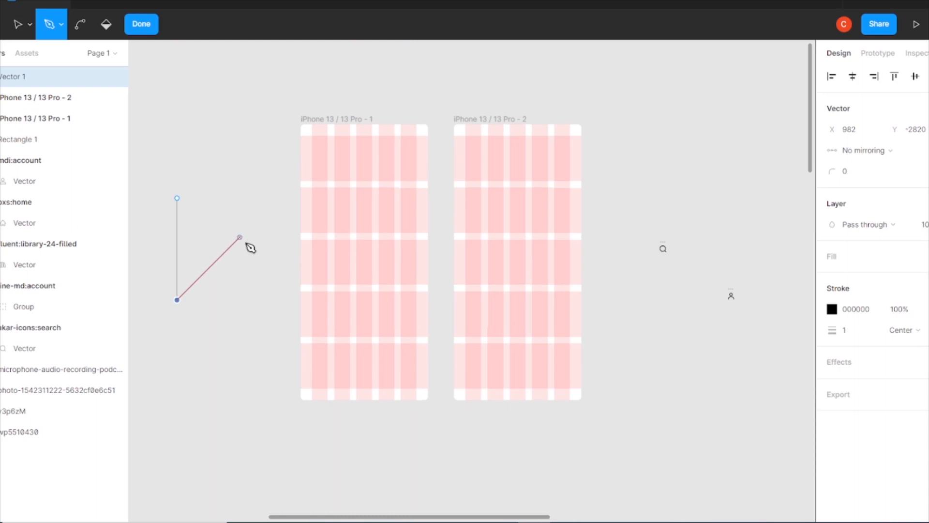
left_click(62, 24)
left_click(141, 25)
left_click(93, 24)
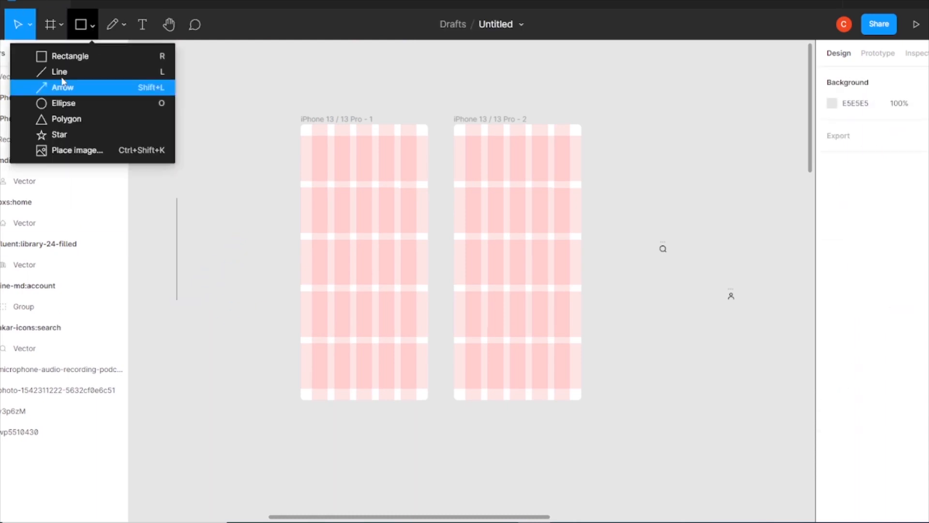
left_click(61, 71)
key("ctrl+z")
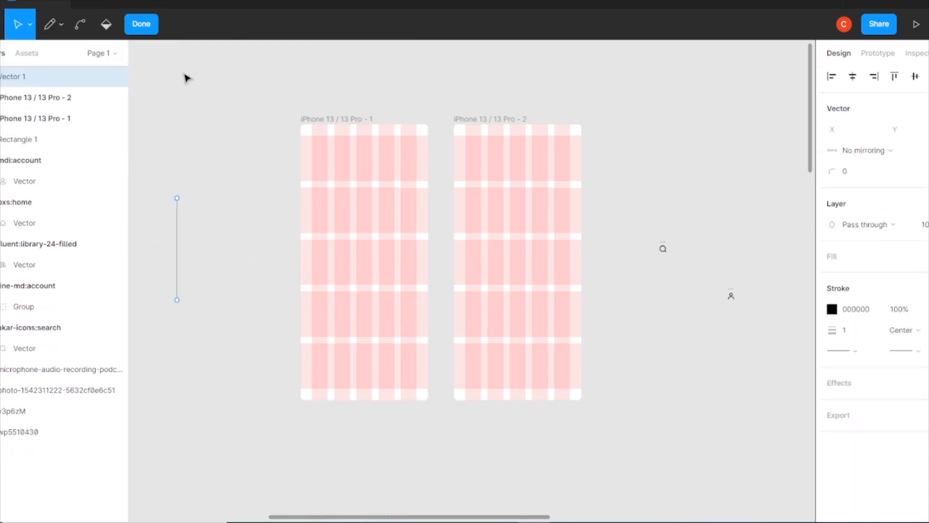
left_click(141, 25)
Draw a horizontal line about 410 px wide that crosses the vertical line at its midpoint.
left_click(93, 25)
left_click(88, 76)
left_click_drag(140, 240, 274, 256)
left_click(177, 264, "shift")
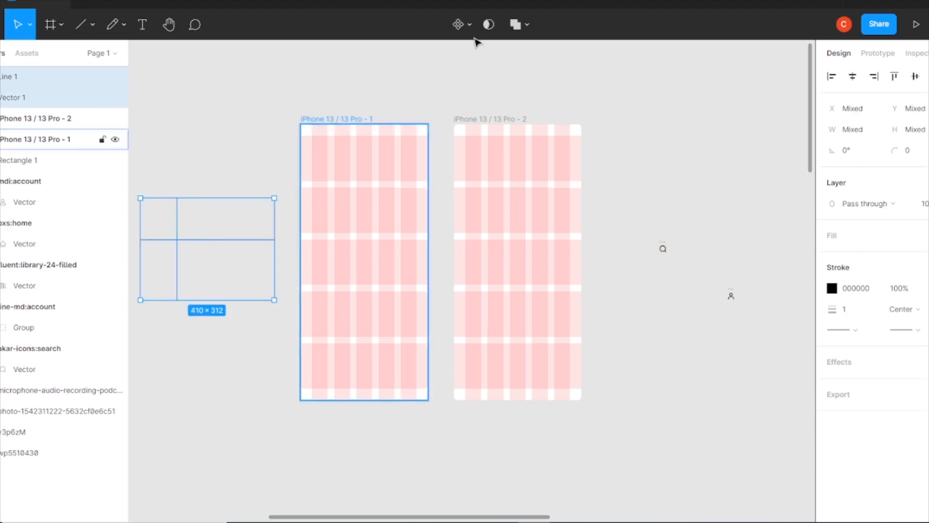
left_click(226, 282)
left_click_drag(216, 249, 243, 249)
Draw two diagonal Pen segments from the vertical line's ends meeting on the horizontal line, forming a triangle about 155.5 px wide.
left_click(207, 216)
key("p")
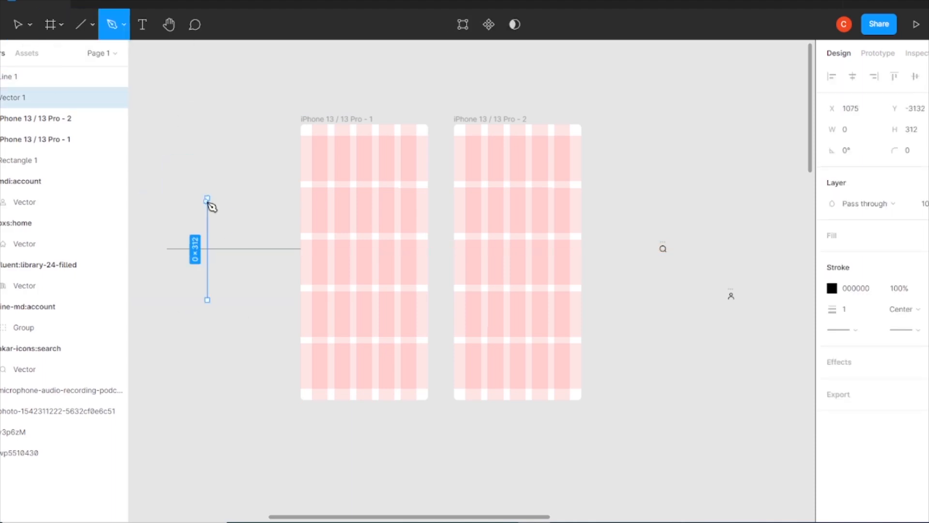
left_click(208, 199)
scroll(261, 257, "up", 5)
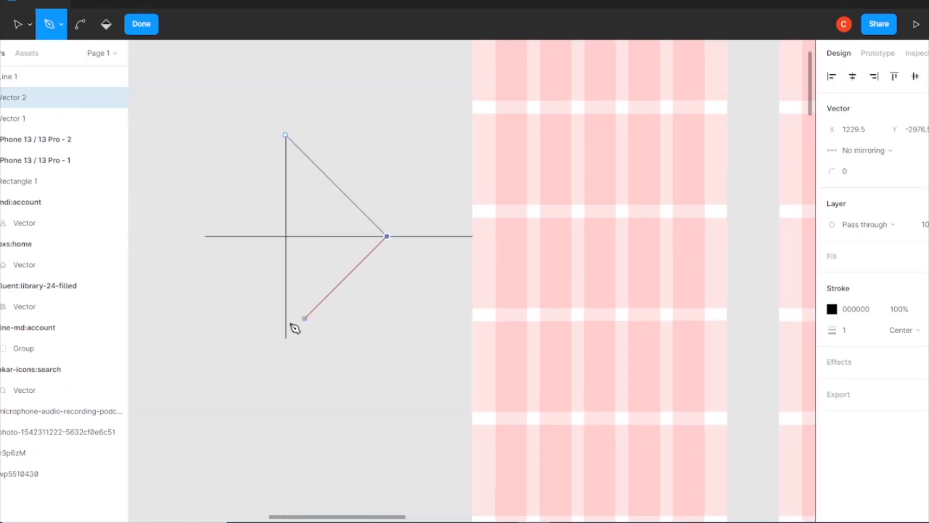
left_click(146, 27)
Outline the strokes of the vertical and diagonal lines and combine them into one shape with a boolean union.
left_click_drag(286, 197, 336, 172)
key("ctrl+z")
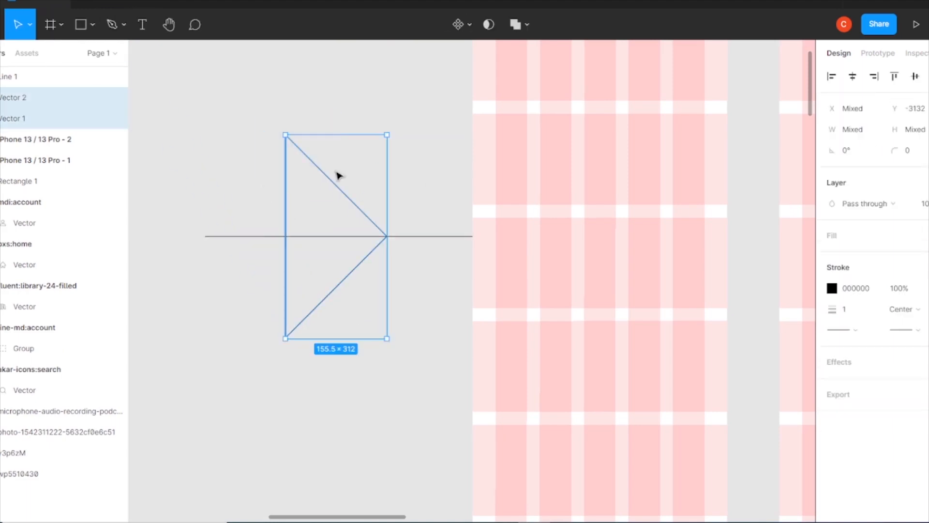
right_click(332, 169)
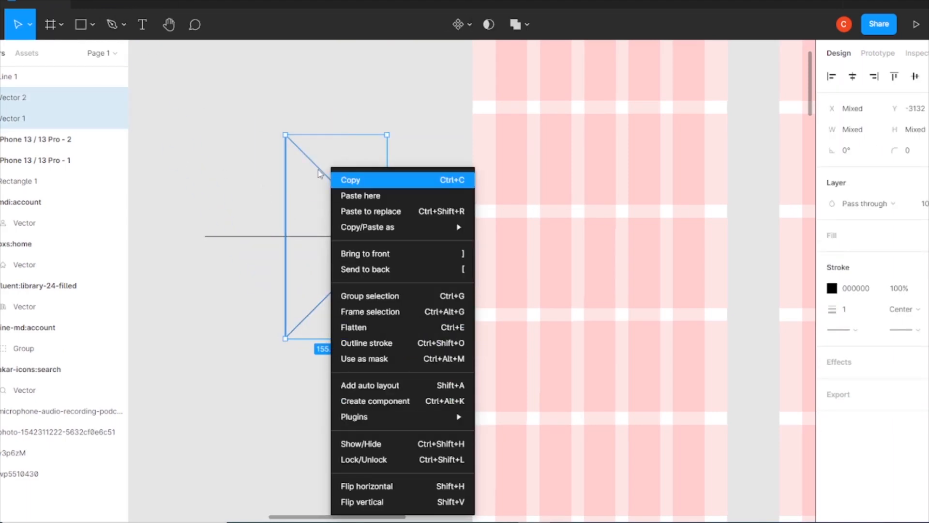
left_click(366, 343)
left_click(516, 24)
left_click(421, 130)
left_click_drag(348, 198, 354, 121)
Delete the horizontal guide line crossing the triangle.
left_click(435, 236)
key("Delete")
key("ctrl+minus")
key("ctrl+plus")
left_click_drag(389, 158, 321, 204)
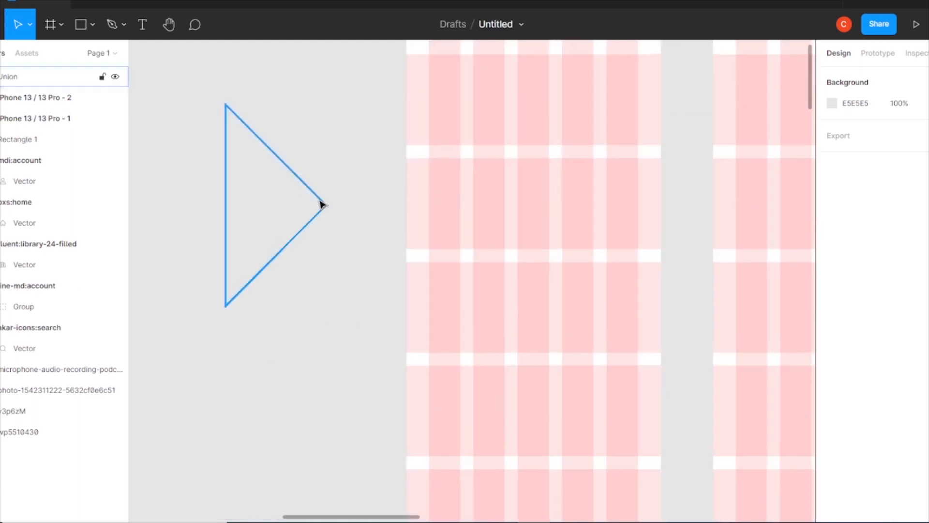
left_click(322, 204)
Trace the united triangle corner to corner with the Pen tool as one closed path.
key("ctrl+plus")
key("ctrl+plus")
left_click_drag(203, 97, 418, 278)
left_click(341, 97)
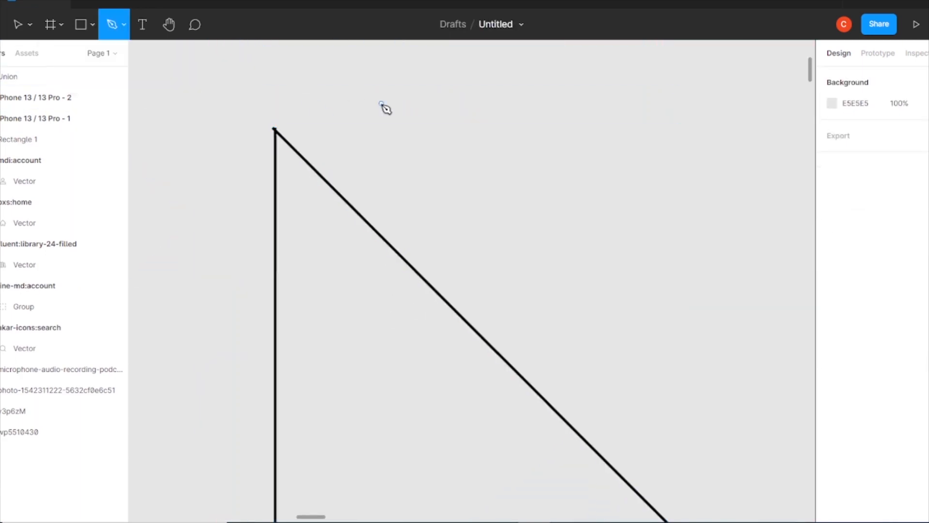
key("ctrl+minus")
left_click_drag(374, 209, 357, 48)
left_click(356, 45)
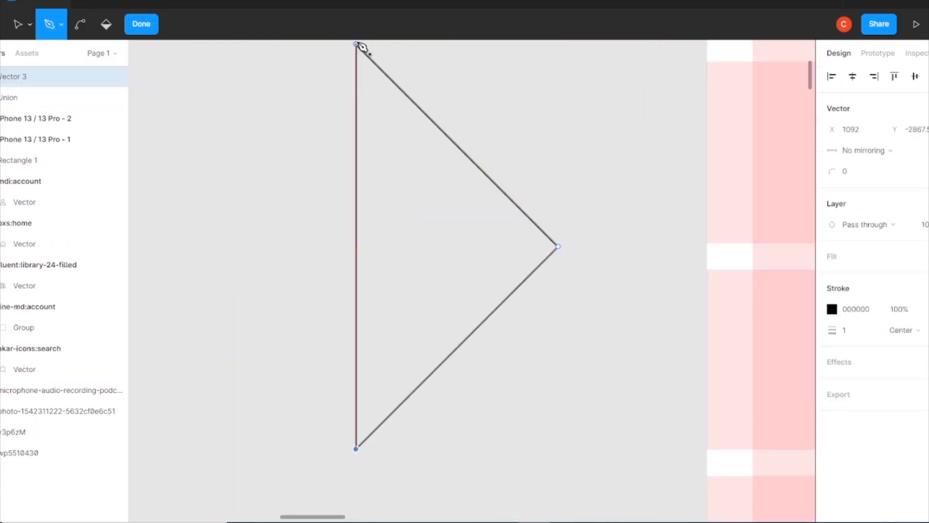
left_click(21, 23)
Separate the traced triangle from the united outline shape and delete the united shape.
left_click_drag(492, 182, 478, 229)
left_click(356, 231)
key("Delete")
Move the triangle into the first iPhone frame, enlarge it to 320 × 364 and position it at X 35, Y 174.
key("ctrl+minus")
left_click_drag(525, 260, 306, 229)
left_click_drag(250, 259, 484, 264)
key("ctrl+minus")
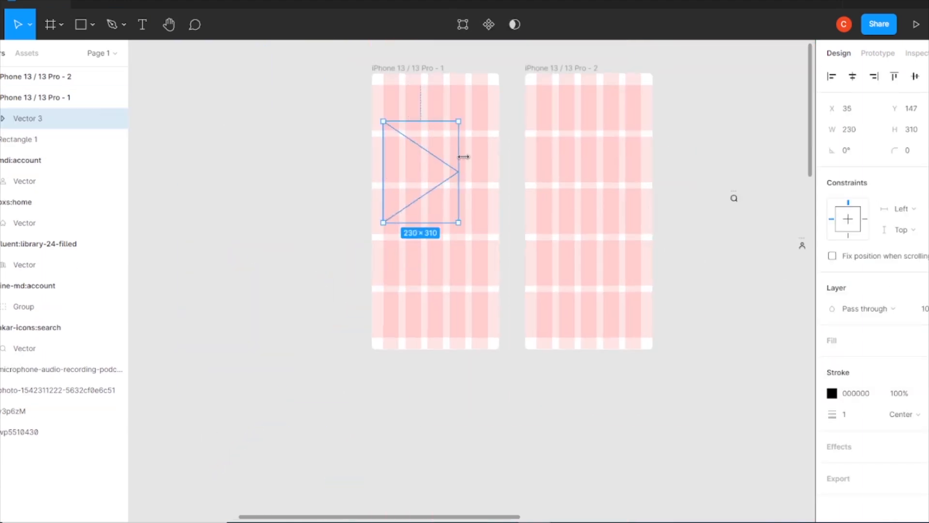
left_click_drag(472, 167, 487, 166, "shift")
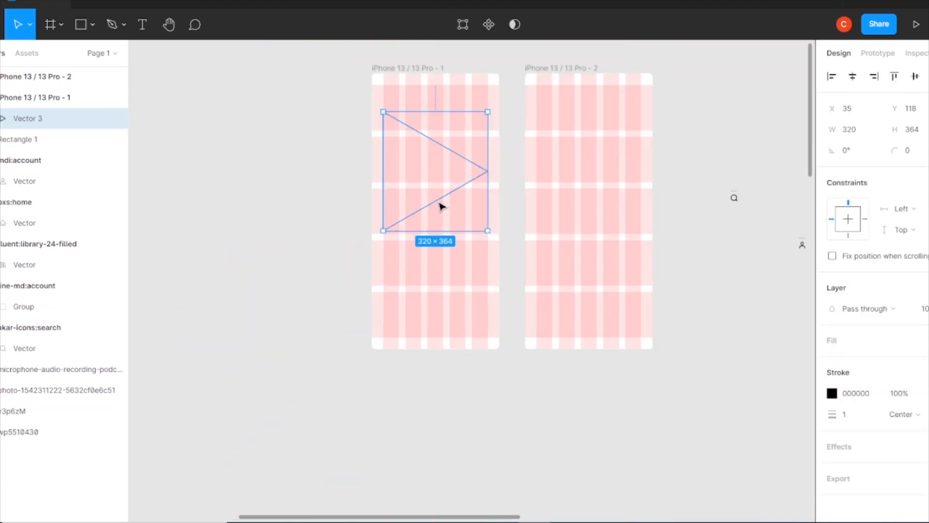
left_click_drag(441, 214, 446, 274, "alt")
Scatter six small, rotated copies of the triangle above and below the large one in the first frame.
left_click_drag(494, 298, 446, 137, "alt+shift")
left_click_drag(438, 251, 467, 158, "alt")
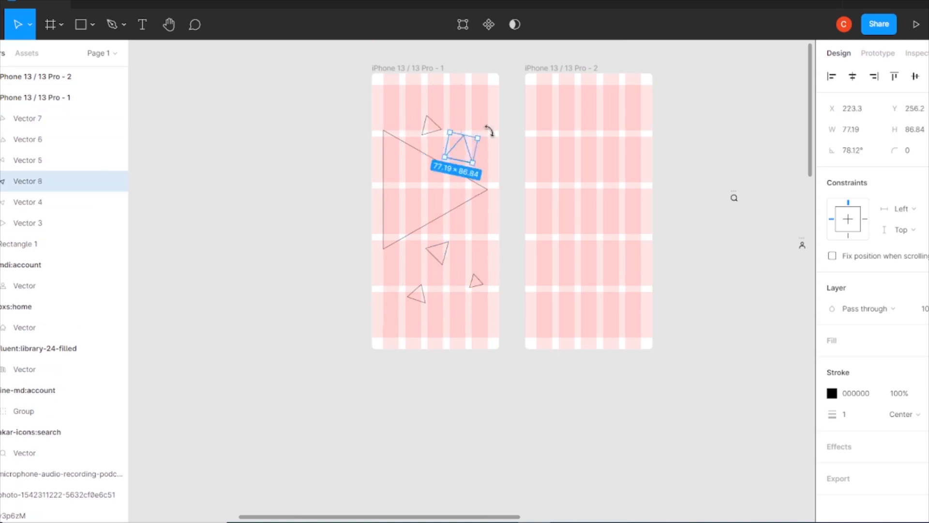
left_click_drag(416, 293, 490, 104, "alt")
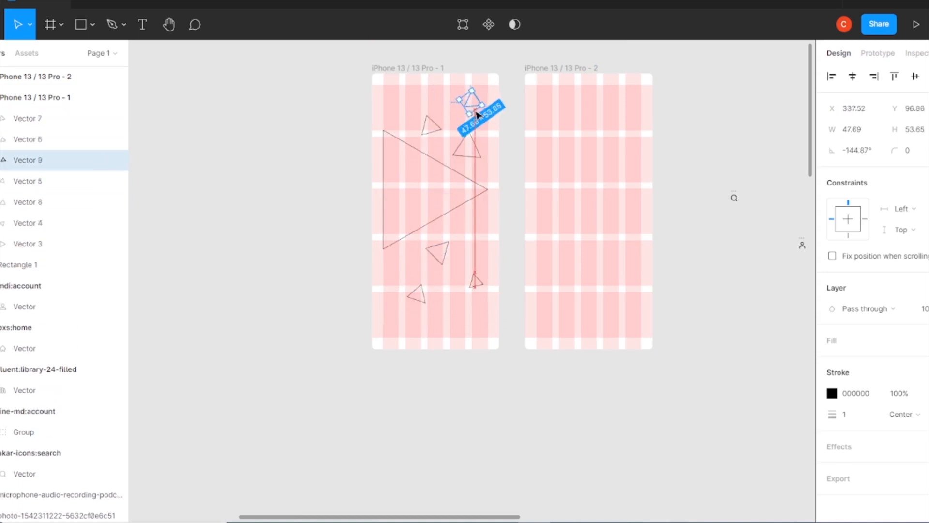
left_click(680, 255)
Bring the photo of the woman with headphones up toward the iPhone frames and scale it down.
left_click(438, 218)
key("ctrl+minus")
left_click_drag(513, 508, 465, 321)
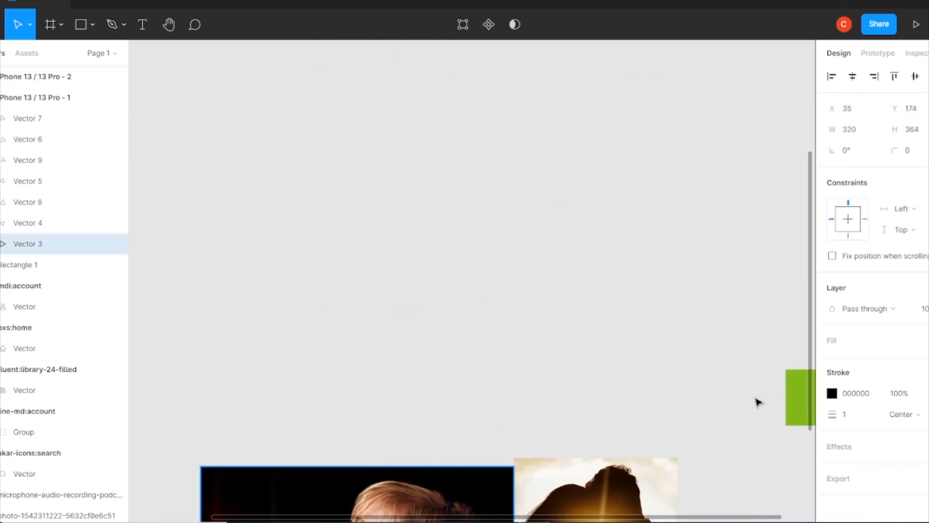
left_click_drag(437, 473, 429, 215)
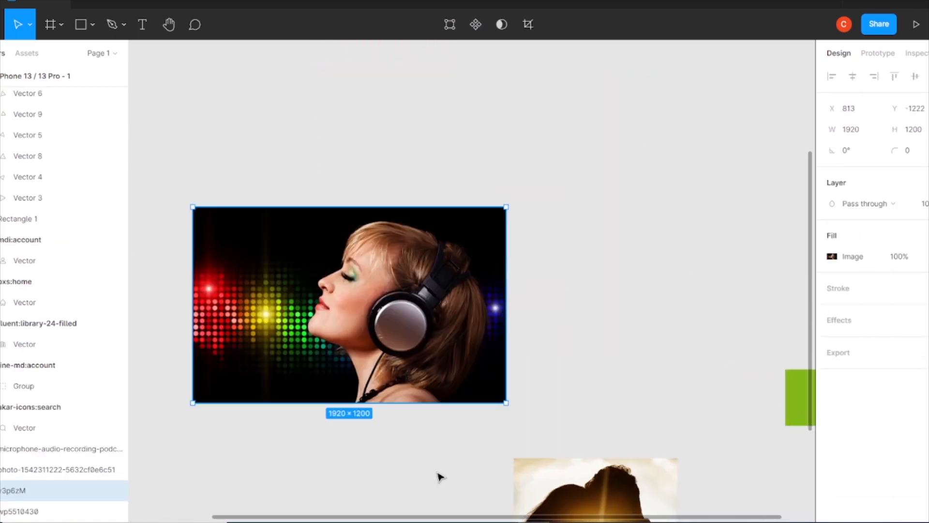
left_click_drag(402, 324, 429, 107)
left_click_drag(411, 189, 477, 472)
left_click_drag(551, 399, 465, 365)
right_click(478, 406)
left_click(539, 504)
key("ctrl+z")
Flip the headphones photo horizontally and scale it to 730 × 456 next to the first frame.
right_click(434, 409)
left_click(476, 489)
left_click_drag(554, 430, 457, 369)
left_click_drag(408, 350, 298, 241)
key("ctrl+plus")
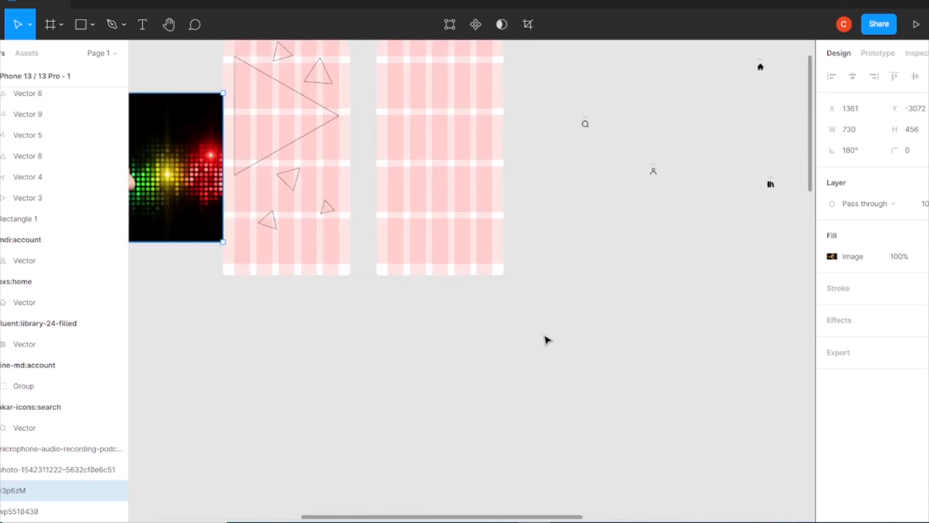
Place the headphones photo over the large triangle in the first frame and reduce its size to suit.
key("ctrl+plus")
scroll(544, 335, "left", 8)
scroll(545, 335, "up", 5)
left_click_drag(302, 328, 572, 307)
left_click_drag(686, 167, 575, 238)
left_click_drag(535, 309, 611, 240)
Give the large triangle a solid black 000000 fill.
left_click(100, 243, "ctrl")
right_click(498, 218)
left_click(370, 379)
left_click(100, 242)
left_click(852, 340)
left_click(832, 362)
left_click(677, 460)
left_click(804, 181)
left_click(697, 184)
Use the filled triangle as a mask for the headphones photo and fit the photo at 640 × 400, X 485, Y 174.
right_click(498, 160)
left_click(550, 367)
left_click(576, 252)
left_click_drag(656, 166, 699, 116)
left_click(700, 146)
left_click(574, 230)
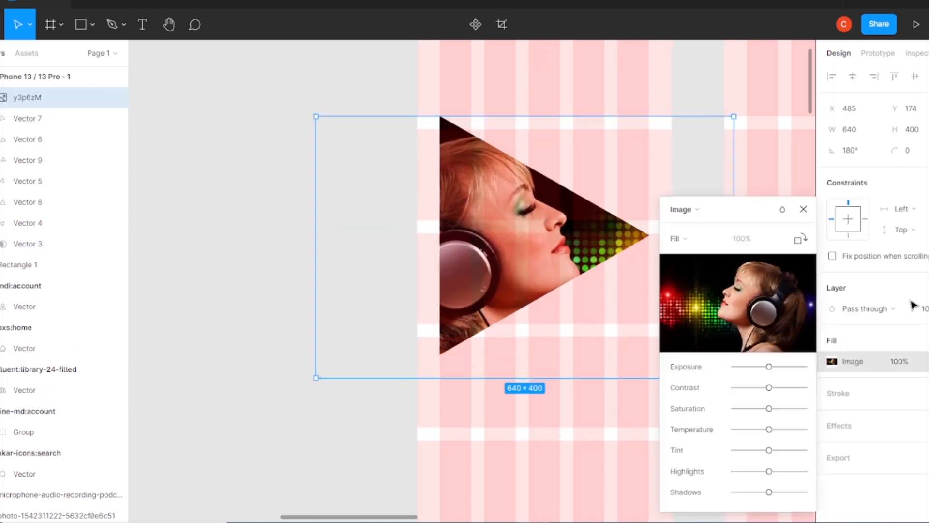
left_click(747, 431)
Enlarge the triangular mask and shift it against the first frame's left edge.
left_click(24, 244)
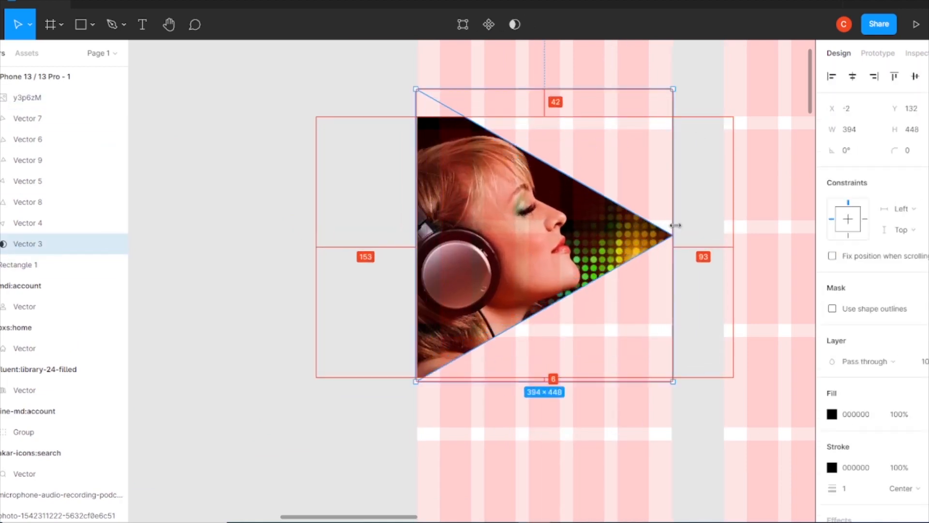
left_click_drag(671, 227, 660, 227)
left_click_drag(511, 250, 499, 248)
Resize the masked photo to 670 × 419 and position it at X 490, Y 148 so it fills the triangle.
left_click(587, 237)
left_click_drag(565, 117, 565, 98)
left_click_drag(742, 249, 736, 241)
key("Up")
key("Up")
key("Up")
key("Up")
key("Up")
key("Up")
key("Up")
key("Up")
key("Up")
key("Up")
key("Up")
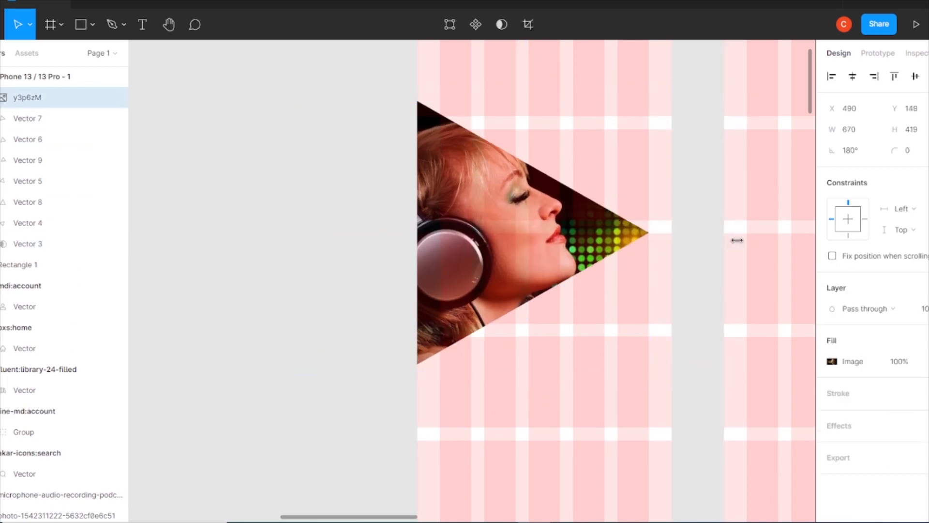
left_click(702, 404)
Reorder the six small triangle layers beneath the large masking triangle, outside the mask.
left_click_drag(28, 223, 29, 254)
left_click_drag(29, 202, 30, 237)
left_click_drag(29, 180, 29, 215)
left_click_drag(29, 160, 30, 192)
left_click_drag(29, 140, 30, 172)
left_click_drag(29, 119, 31, 149)
Change the first frame's black selection colour, used by the triangles, to dark grey 534A4A.
scroll(583, 149, "up", 1)
scroll(584, 149, "up", 3)
key("Escape")
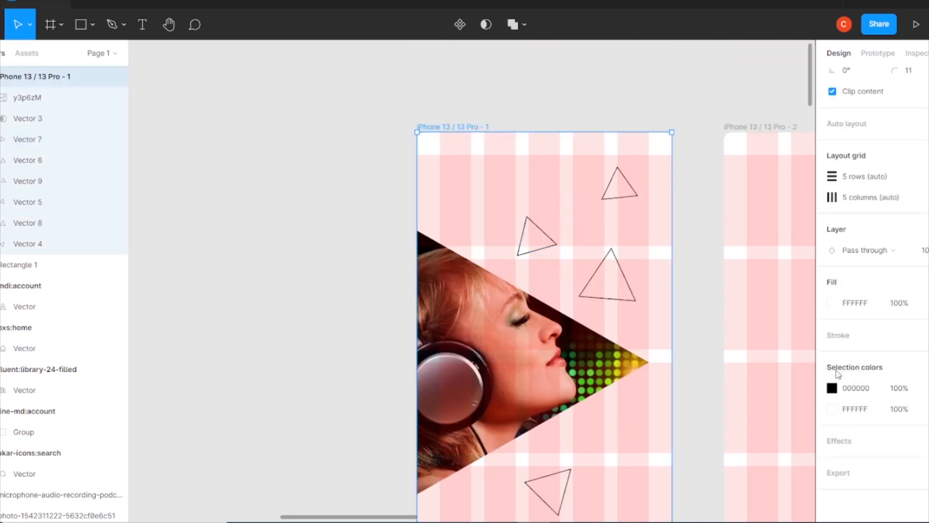
left_click(831, 388)
left_click(699, 228)
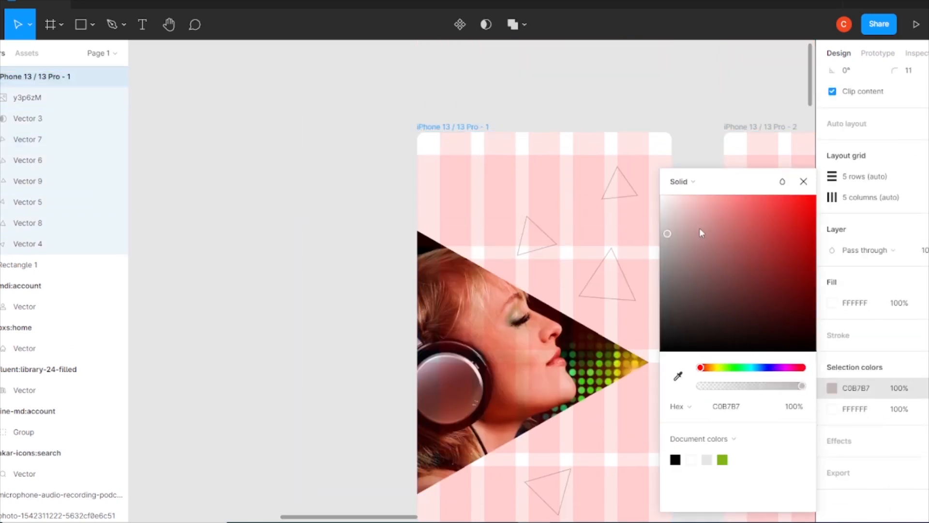
left_click(810, 379)
Fill the first frame with the document green 81B71A and hide its row and column layout grids.
left_click(832, 409)
left_click(737, 460)
left_click(805, 181)
left_click(927, 197)
left_click(928, 177)
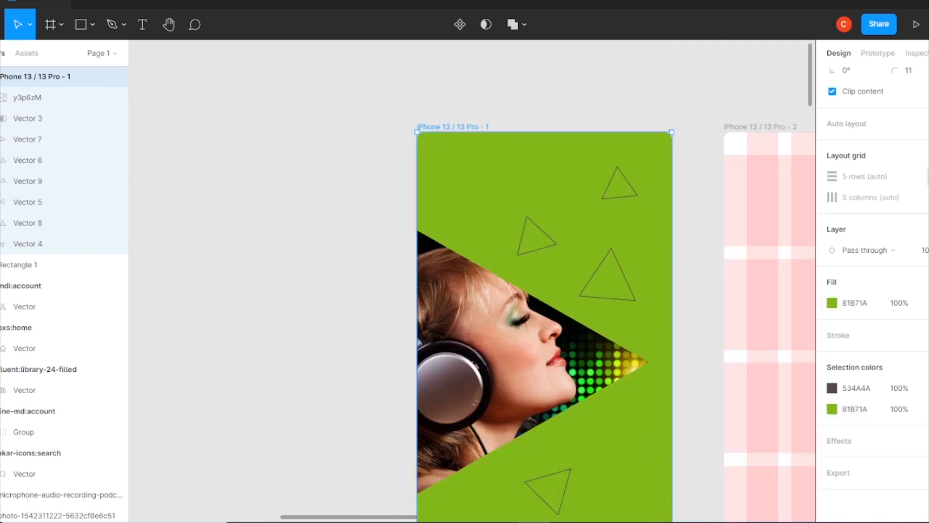
Darken the first frame's green fill to a near-black olive shade.
scroll(566, 291, "down", 2)
left_click(832, 302)
left_click_drag(809, 295, 827, 340)
Resize the masked photo to 570 × 419 and position it at X 390, Y 157 behind the triangle mask.
left_click(498, 305)
left_click_drag(744, 413, 683, 391)
key("ctrl+z")
key("Down")
key("Down")
key("Down")
key("Down")
key("Down")
key("Down")
key("Down")
key("Down")
key("Down")
key("Down")
key("Down")
key("Down")
key("Down")
key("Down")
key("Down")
key("Down")
key("Down")
key("Down")
key("Down")
left_click_drag(737, 258, 673, 258)
left_click(709, 257)
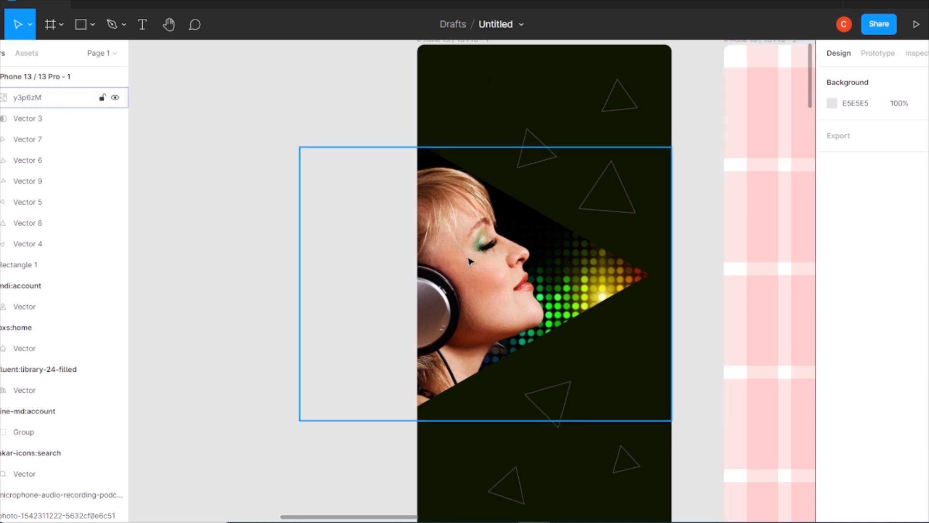
Recolour the stroke of the triangle just below the photo to yellow B8B609, sampled from the photo.
left_click(566, 407)
left_click(618, 104)
left_click(562, 419)
left_click(508, 486, "shift")
left_click(706, 401)
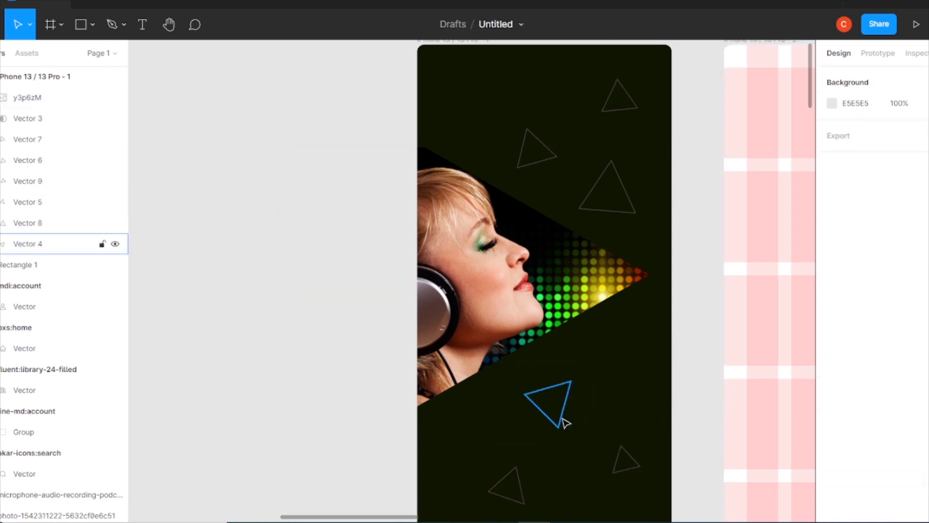
left_click(564, 421)
left_click(832, 393)
left_click(678, 376)
left_click(594, 291)
left_click(716, 317)
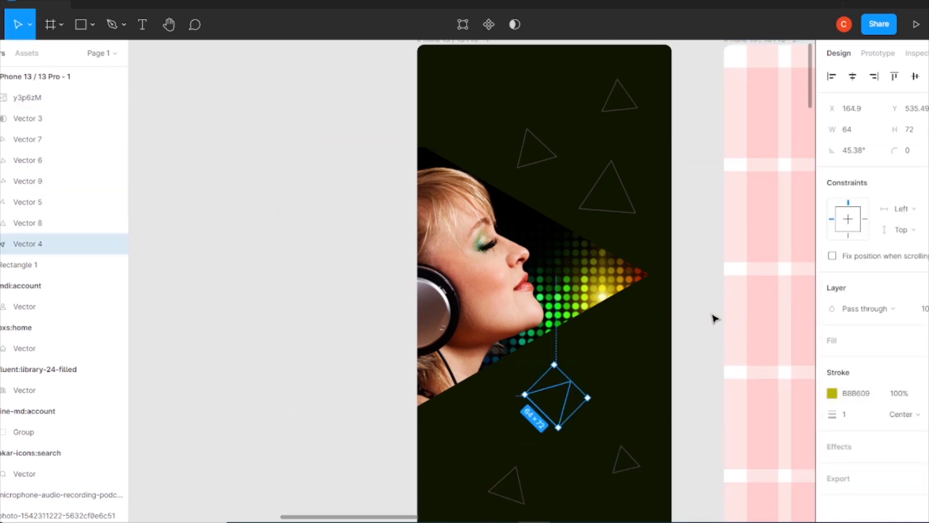
Recolour the lower-left triangle's stroke to red AC2800, sampled from the photo.
left_click(513, 489)
left_click(832, 392)
left_click(678, 376)
left_click(641, 279)
left_click(803, 181)
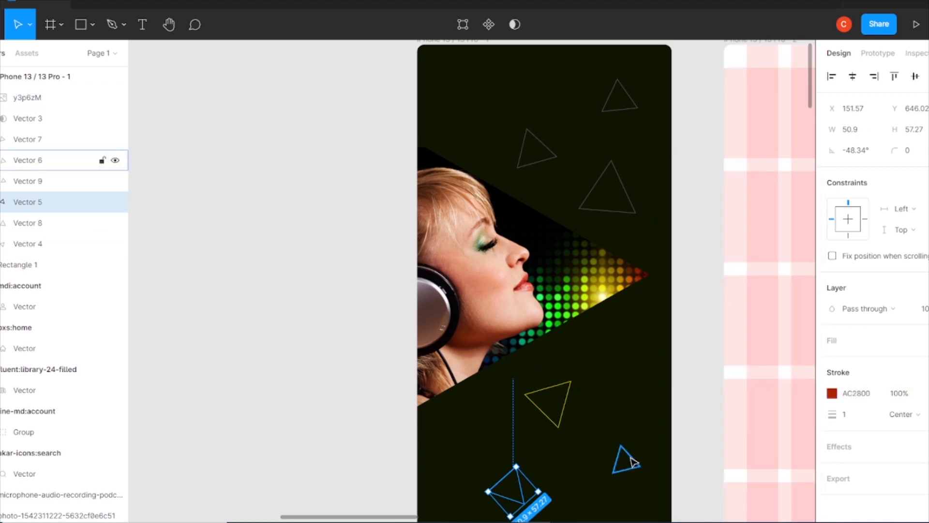
Recolour the small lower-right triangle's stroke to green 1DF90F, sampled from the photo.
left_click(629, 460)
left_click(832, 393)
left_click(678, 376)
left_click(557, 306)
left_click(803, 181)
Lock the photo and masking triangle layers and recolour the upper-left triangle's stroke to dark blue 013443.
left_click(632, 201)
left_click(102, 98)
left_click(102, 118)
left_click(543, 145)
left_click(832, 393)
left_click(678, 376)
Recolour the large upper triangle's stroke to mint green 31FD77, sampled from the photo.
left_click(624, 188)
left_click(832, 393)
left_click(678, 376)
left_click(540, 305)
left_click(803, 181)
Recolour the topmost triangle's stroke to brown 4B3D02, sampled from the photo.
left_click(636, 108)
left_click(832, 393)
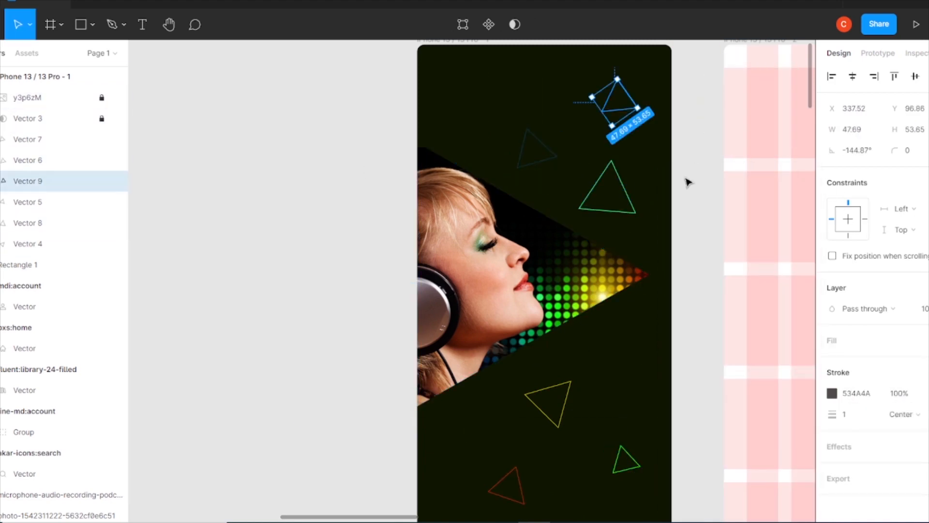
left_click(678, 376)
left_click(602, 245)
left_click(803, 182)
Change the first frame's background colour to near-black 050603.
left_click(450, 52)
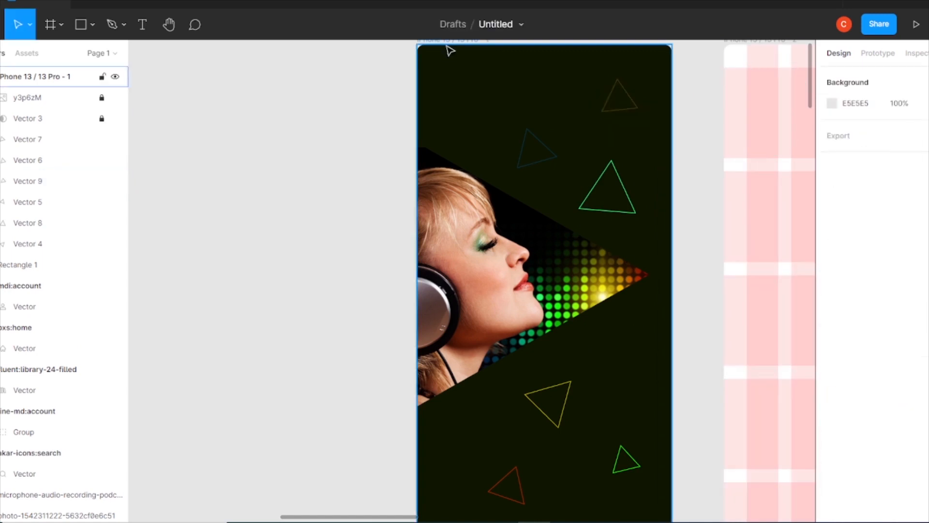
left_click(447, 42)
left_click(832, 379)
left_click_drag(809, 334, 777, 352)
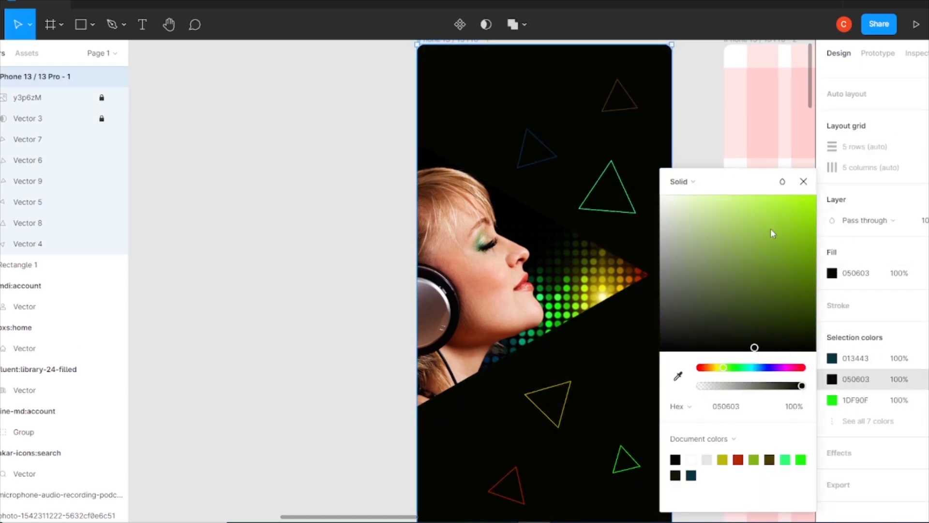
left_click(804, 181)
Set the stroke weight of all six small triangles to 2.
left_click(541, 143)
left_click(629, 96, "shift")
left_click(623, 188, "shift")
left_click(567, 395, "shift")
left_click(618, 457, "shift")
left_click(520, 484, "shift")
left_click(852, 296)
type("2")
Add a drop shadow with a Y offset of 0 to all six triangles.
left_click(917, 441)
left_click(871, 461)
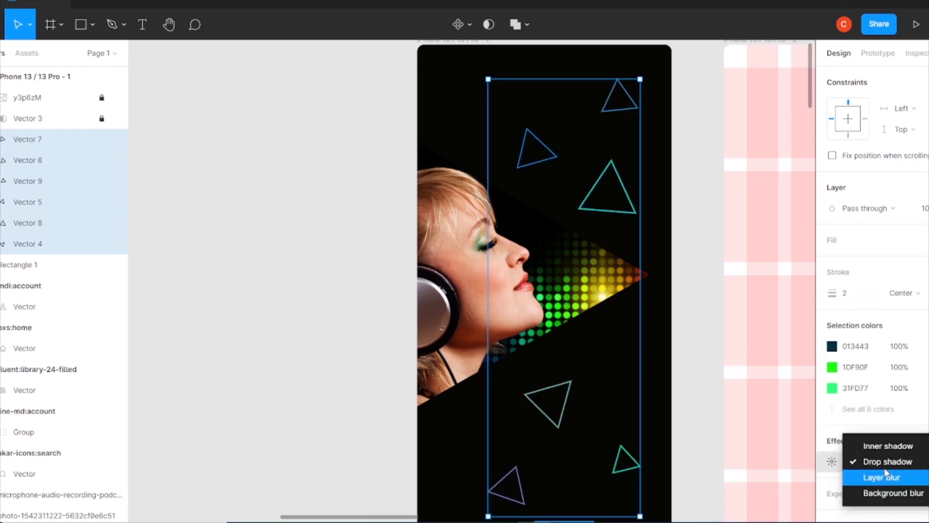
left_click(832, 461)
left_click(703, 445)
left_click(803, 393)
Set the red triangle's drop shadow to blur 15 and colour AC2800 at 40% opacity.
left_click(521, 485)
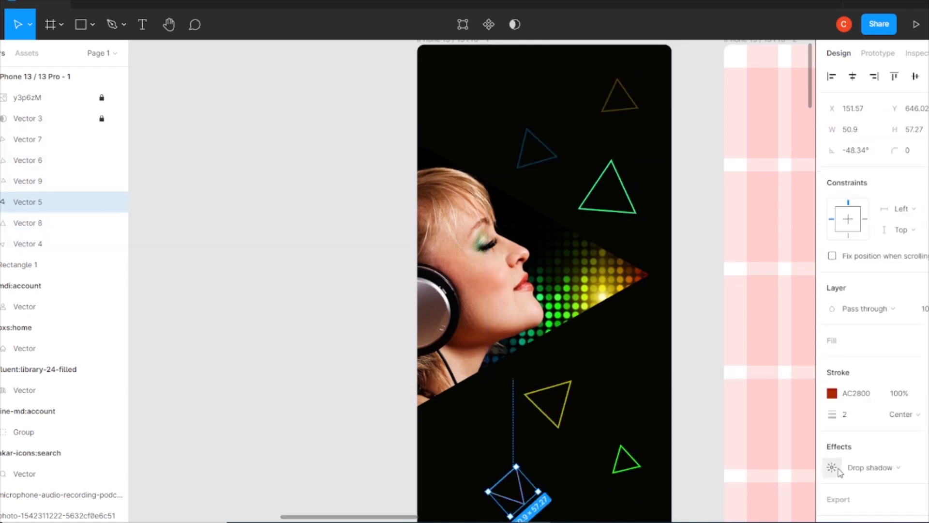
left_click(832, 467)
left_click(675, 464)
left_click(521, 377)
left_click(598, 458)
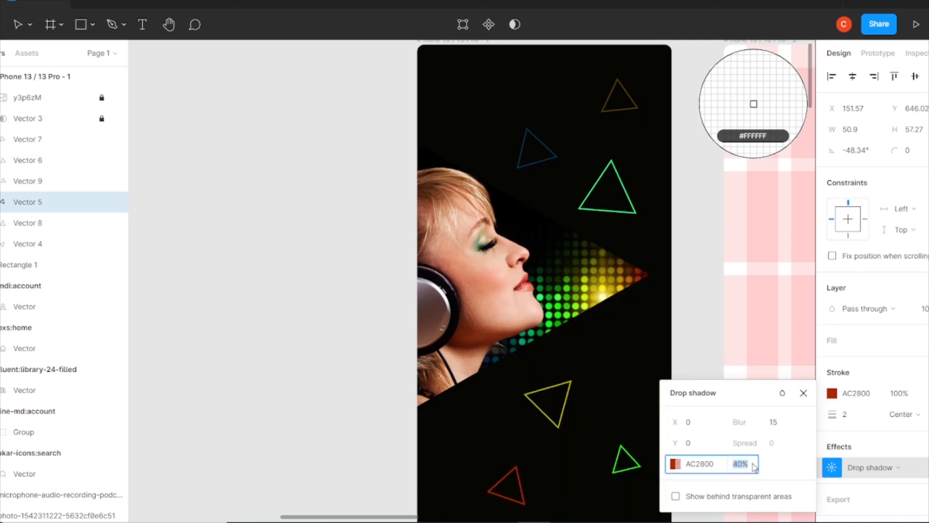
left_click(803, 396)
Recolour the small green triangle's drop shadow to match its stroke and revisit the red triangle's shadow settings.
left_click(618, 455)
left_click(831, 468)
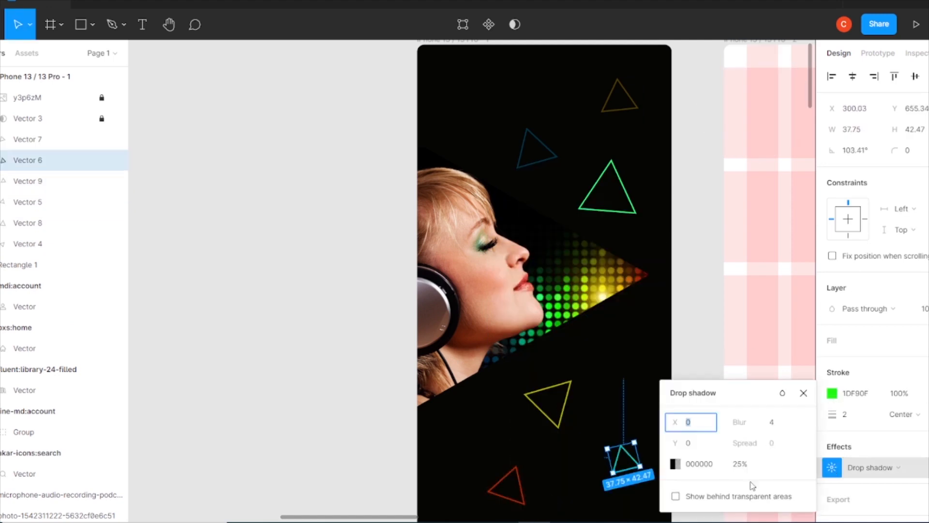
left_click(675, 464)
left_click(535, 473)
left_click(647, 181)
left_click(520, 485)
left_click(832, 467)
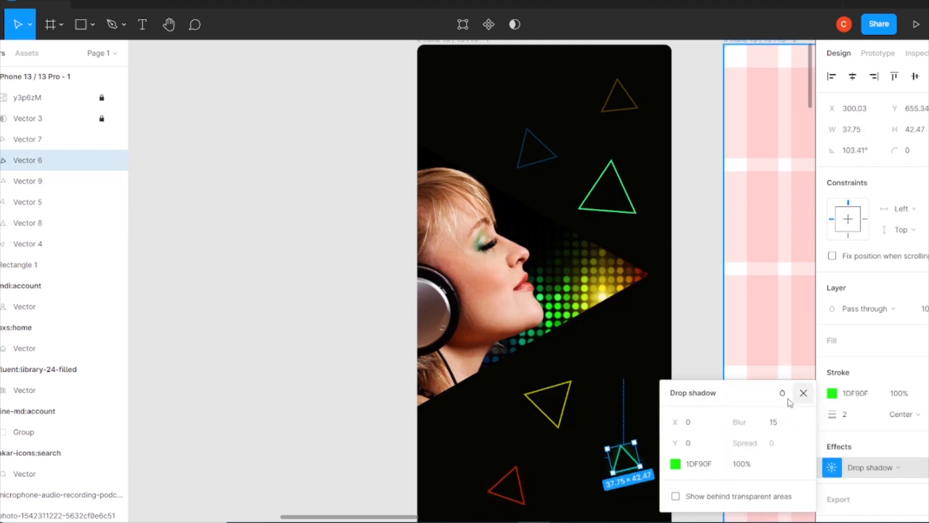
left_click(797, 396)
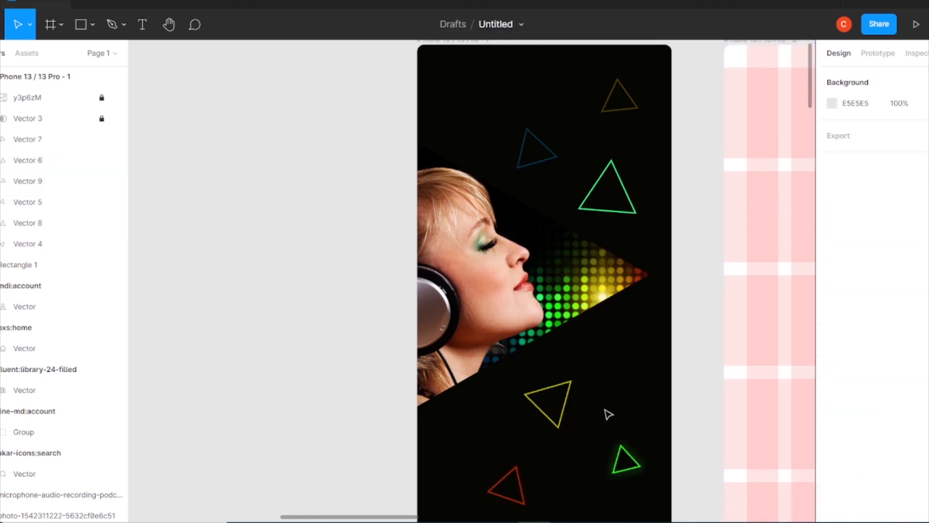
Recolour the yellow triangle's drop shadow to match its yellow stroke.
left_click(565, 405)
left_click(832, 468)
left_click(742, 466)
left_click(675, 463)
left_click(598, 458)
left_click(647, 181)
left_click(804, 393)
Set the mint green triangle's drop shadow to blur 15 in its stroke colour 31FD77.
left_click(624, 189)
left_click(831, 467)
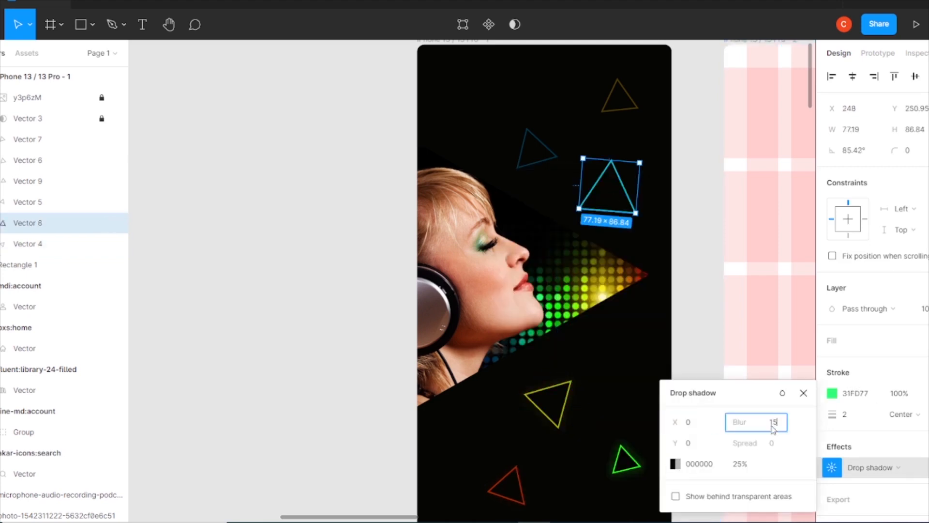
left_click(675, 464)
left_click(554, 473)
left_click(803, 393)
Set the dark blue triangle's drop shadow to blur 15 and colour 013443 at 35% opacity.
left_click(541, 143)
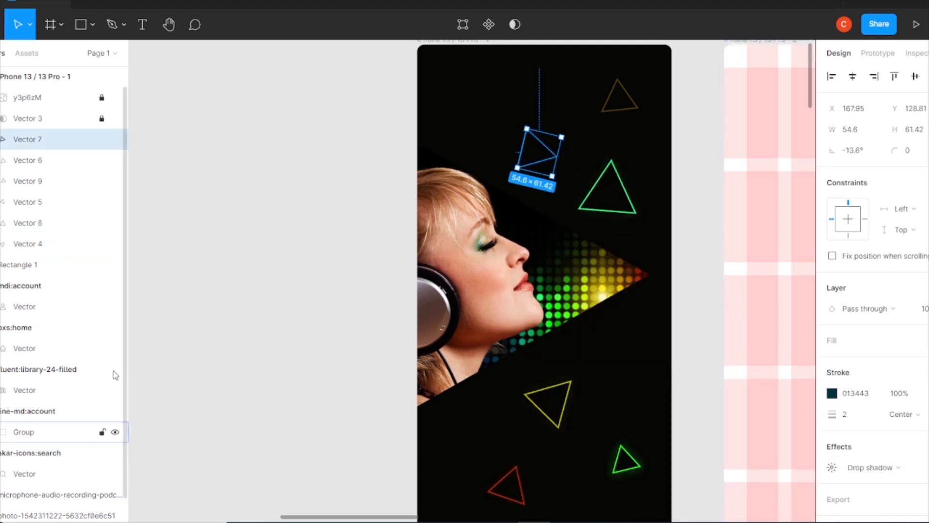
left_click(832, 467)
left_click(675, 464)
left_click(598, 476)
key("Return")
left_click(647, 181)
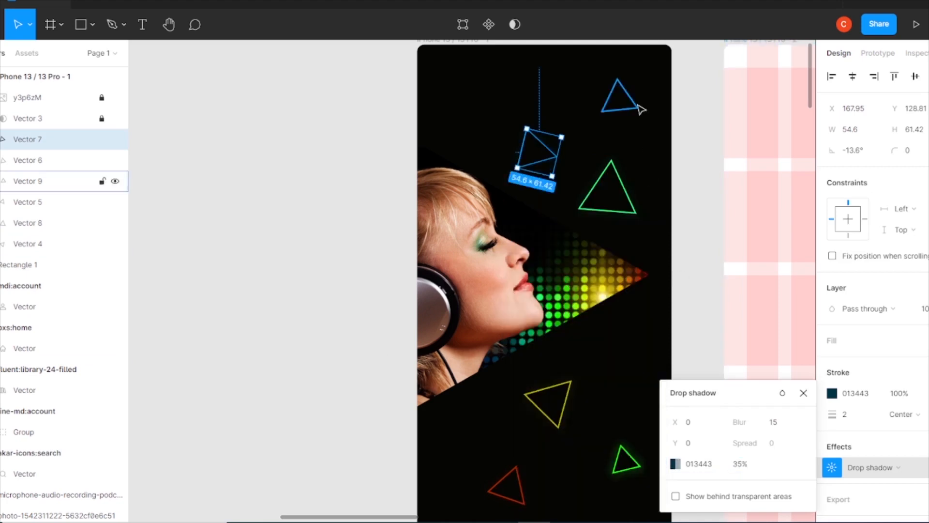
Set the brown triangle's drop shadow to blur 15 and colour 4B3D02 at 35% opacity.
left_click(638, 108)
left_click(831, 468)
left_click(780, 422)
type("15")
left_click(675, 464)
left_click(520, 476)
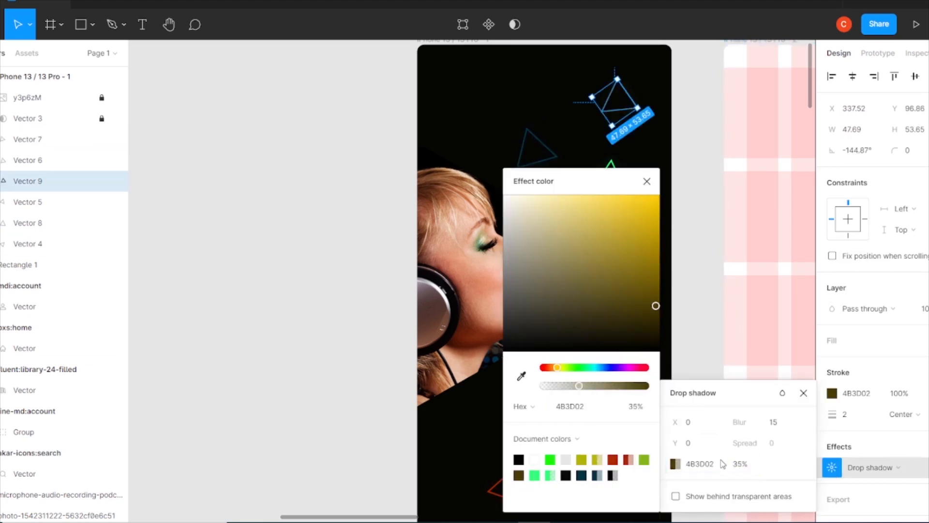
left_click(696, 334)
Unlock the photo and masking triangle layers.
scroll(601, 317, "down", 2)
scroll(601, 316, "up", 1)
left_click(102, 98)
left_click(101, 119)
Add a drop shadow in green 81B71A at 100% opacity to the large masking triangle.
left_click(43, 119)
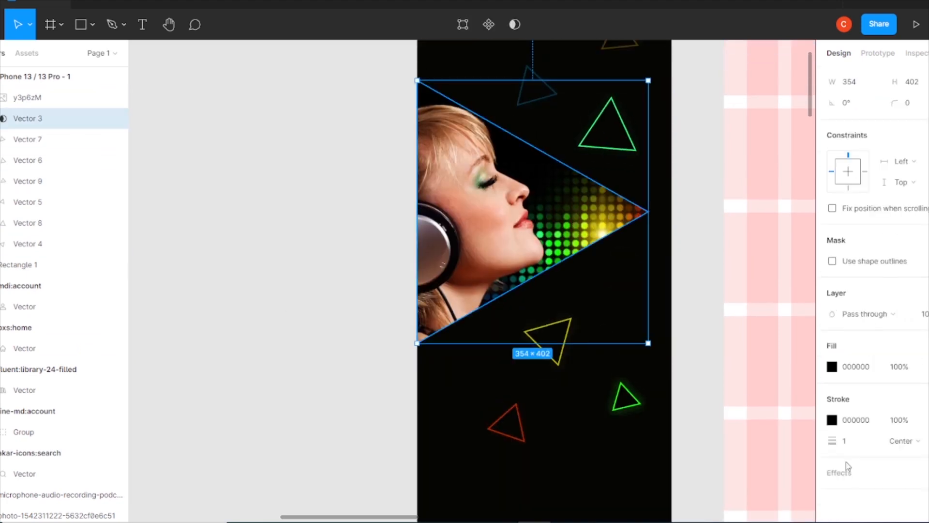
left_click(846, 473)
left_click(832, 494)
left_click(675, 496)
left_click(550, 476)
left_click(644, 460)
left_click(601, 463)
left_click(640, 457)
left_click(651, 186)
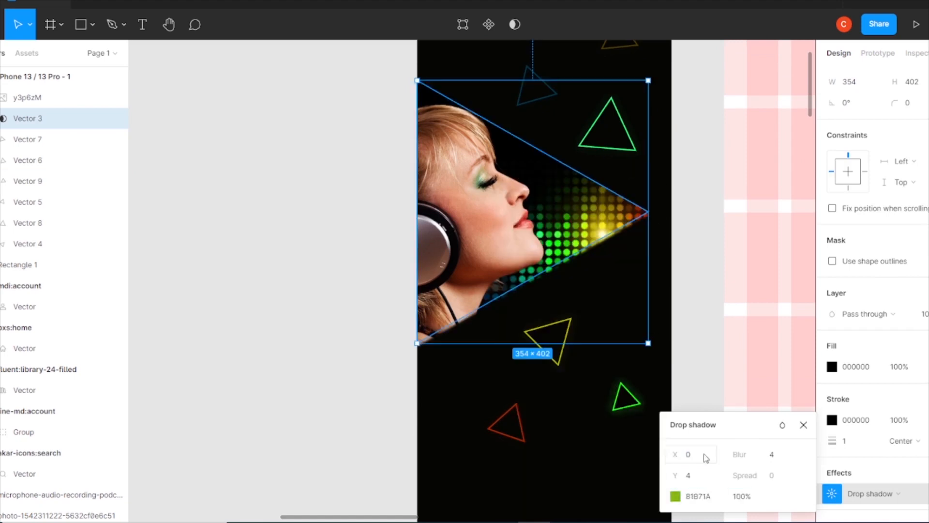
Set the masking triangle's drop shadow to Y 0, blur 20 and 68% opacity.
left_click(785, 456)
key("Up")
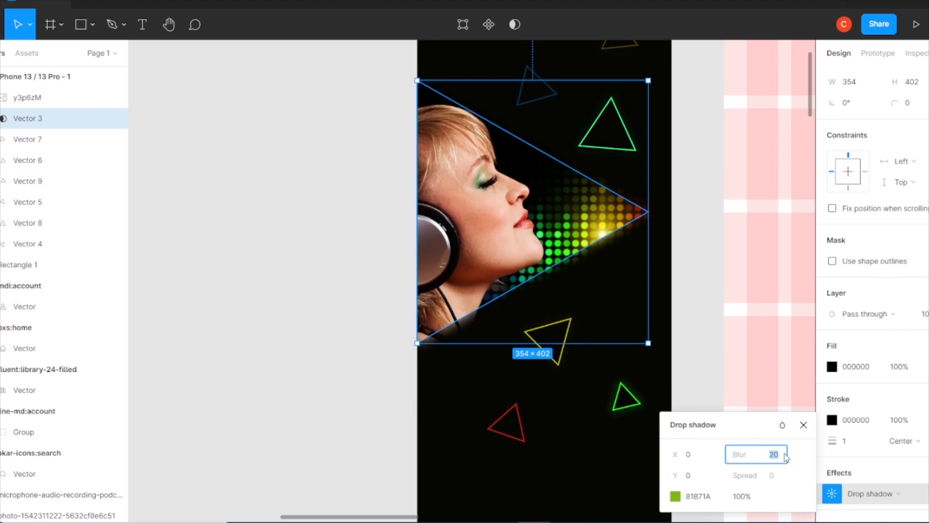
left_click(744, 496)
key("Down")
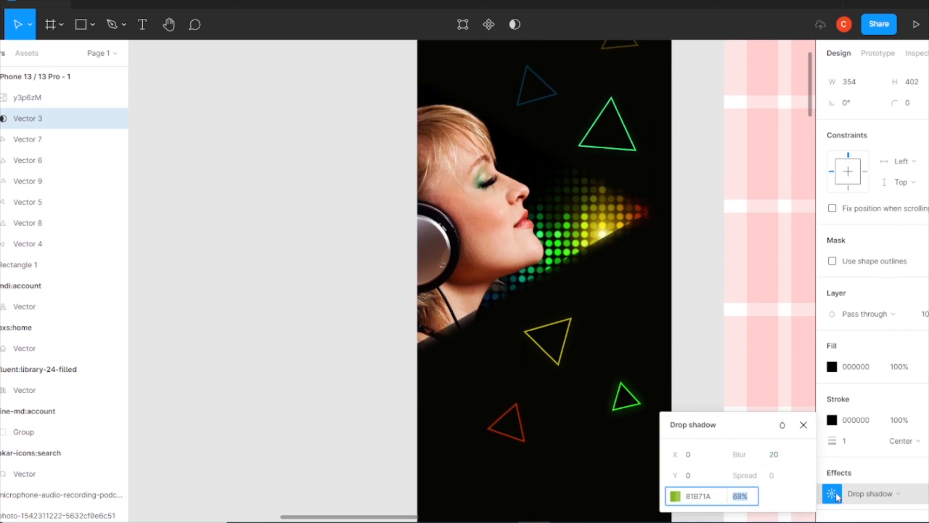
left_click(703, 247)
Add the text FIND YOUR CHOICE on two lines in green 81B71A and place it in the first frame at X 44, Y 632.
key("ctrl+minus")
left_click_drag(520, 289, 453, 260)
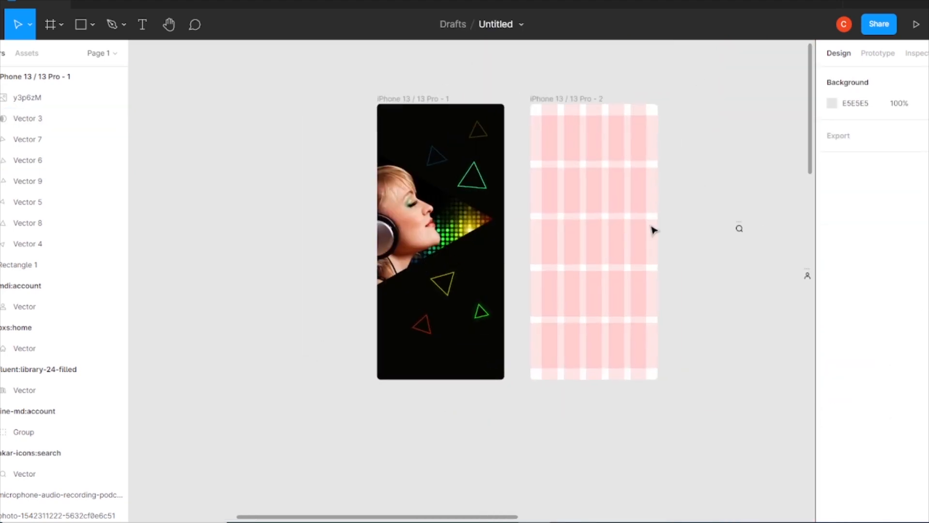
left_click(308, 296)
type("FIND YOUR")
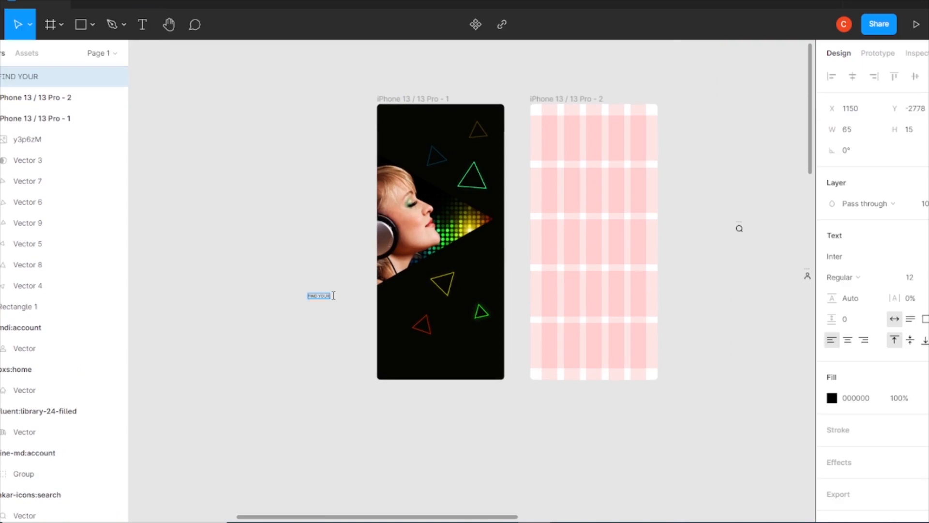
left_click(832, 398)
left_click(803, 461)
left_click(803, 180)
left_click_drag(319, 299, 403, 327)
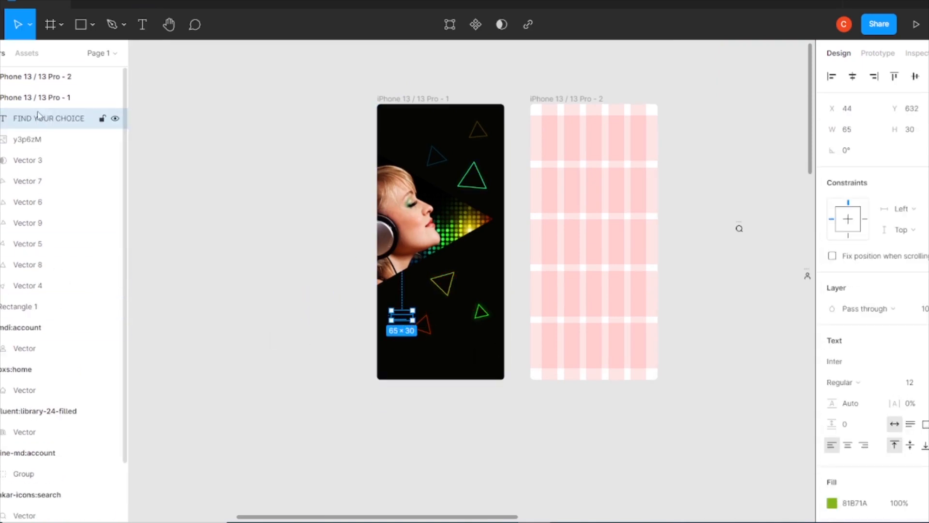
Move the FIND YOUR CHOICE layer beneath the masking triangle layer and format it as Bold, size 33.
left_click_drag(49, 118, 23, 174)
left_click(858, 383)
left_click(860, 432)
type("33")
key("Return")
key("ctrl+plus")
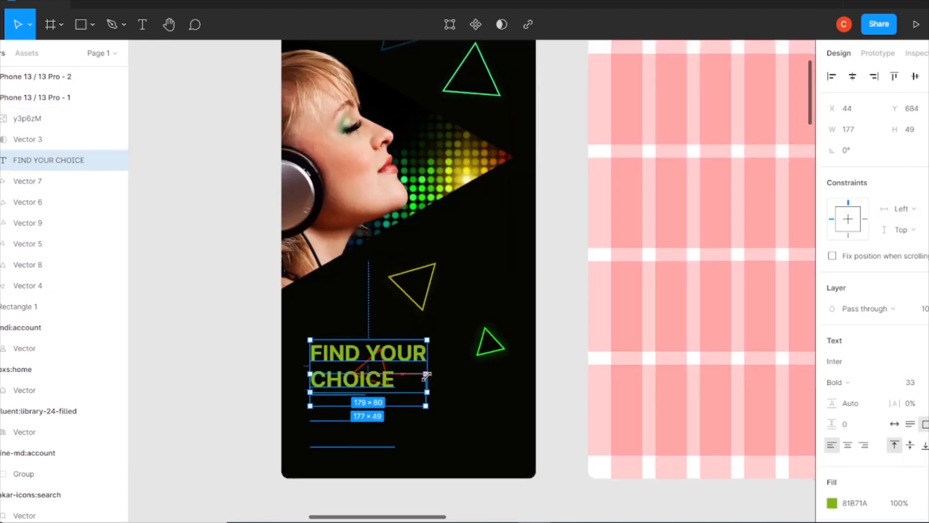
Widen the heading's text box to 188 and format it centre-aligned with CHOICE at size 47.
left_click_drag(426, 375, 433, 374)
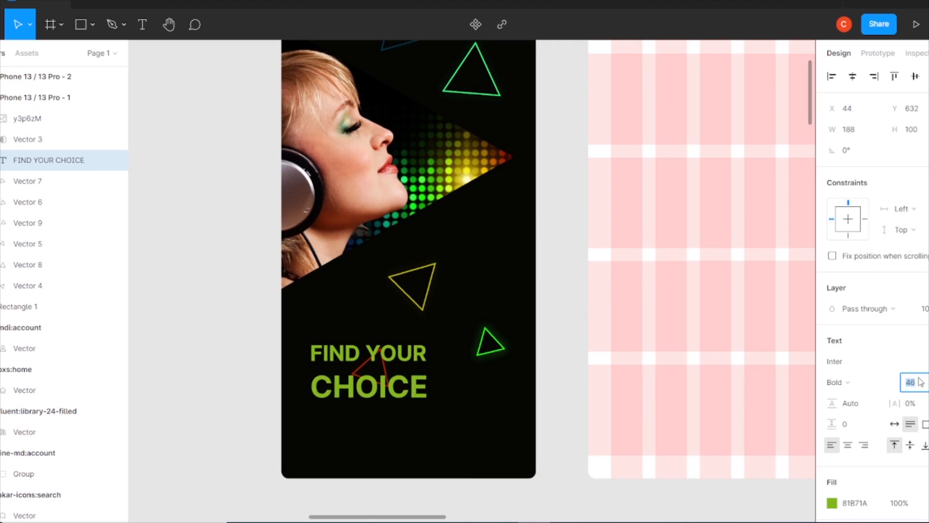
key("Up")
left_click_drag(428, 391, 312, 349)
left_click(848, 445)
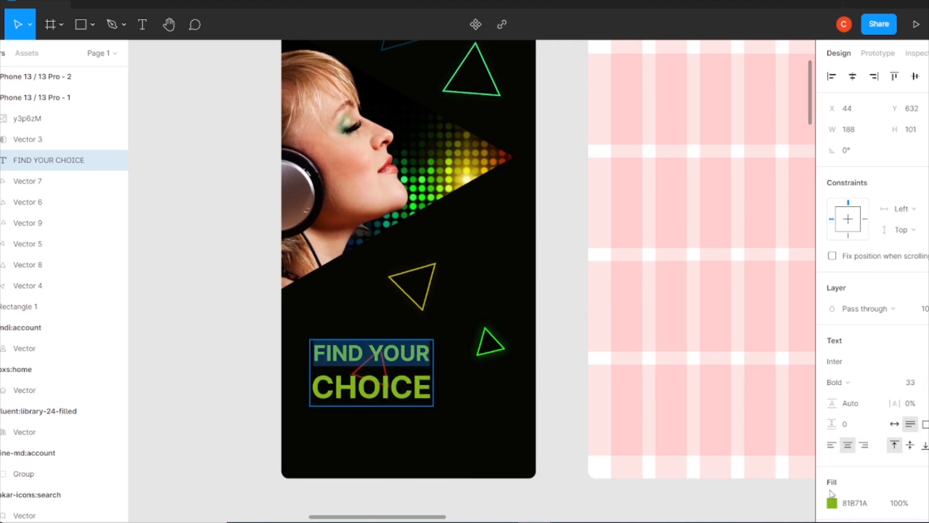
Colour the words FIND YOUR white FFFFFF and CHOICE in the document green 81B71A.
left_click(832, 502)
left_click_drag(794, 239, 660, 194)
left_click(707, 458)
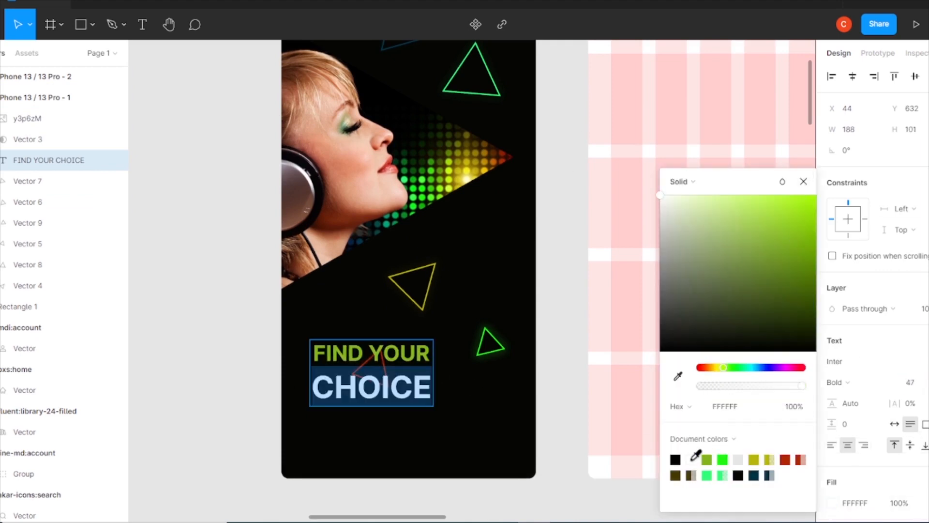
left_click(803, 182)
left_click(564, 352)
Reposition the heading and the overlapping red triangle, and show the first frame's row and column layout grids.
left_click(382, 366)
mouse_move(417, 356)
left_mouse_down()
mouse_move(366, 394)
mouse_move(417, 343)
left_mouse_up()
scroll(392, 361, "up", 3)
left_click(315, 46)
left_click(925, 277)
left_click(925, 298)
scroll(361, 367, "down", 3)
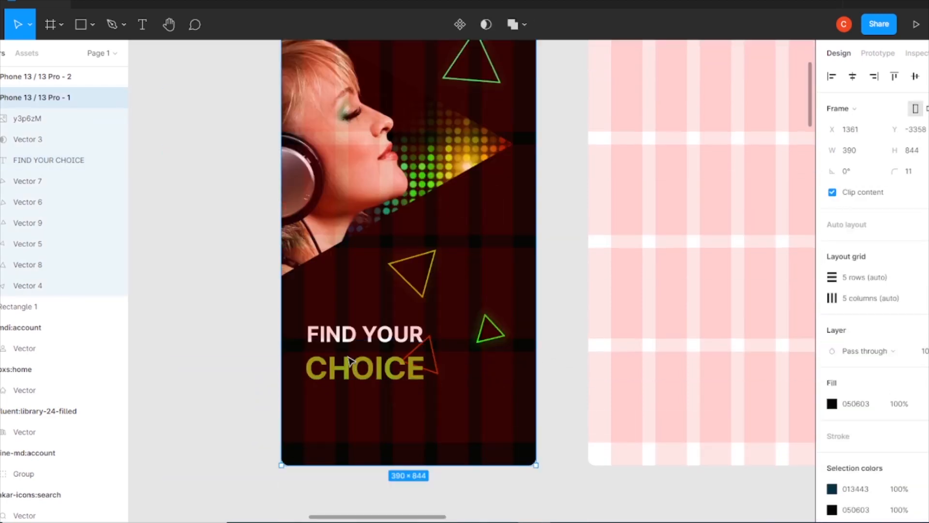
Align the heading with the first grid column and move the red, yellow and small green triangles away from it.
left_click_drag(383, 372, 424, 357)
key("k")
left_click(38, 118)
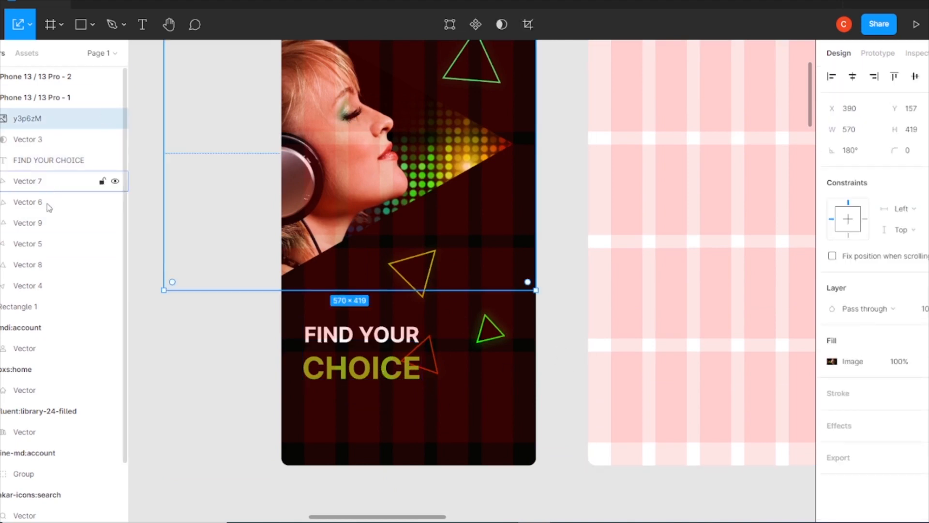
left_click(35, 290)
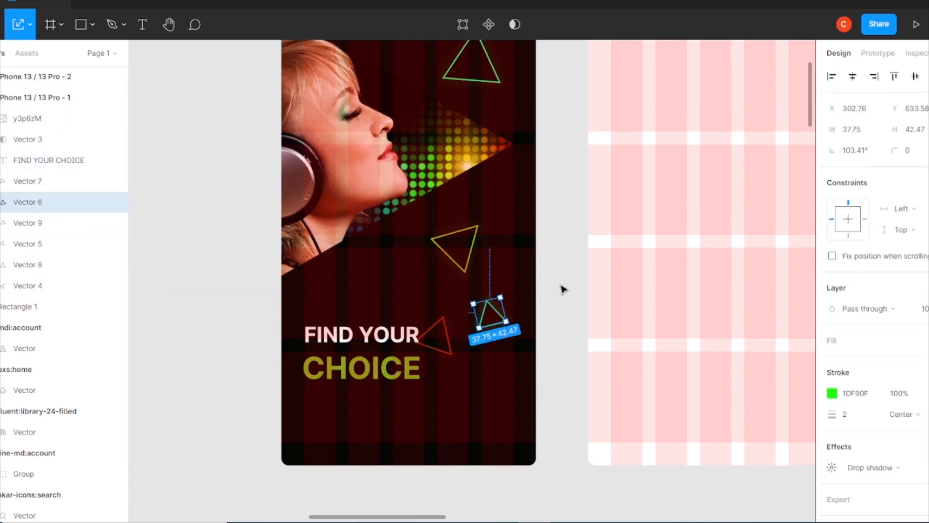
left_click(462, 431)
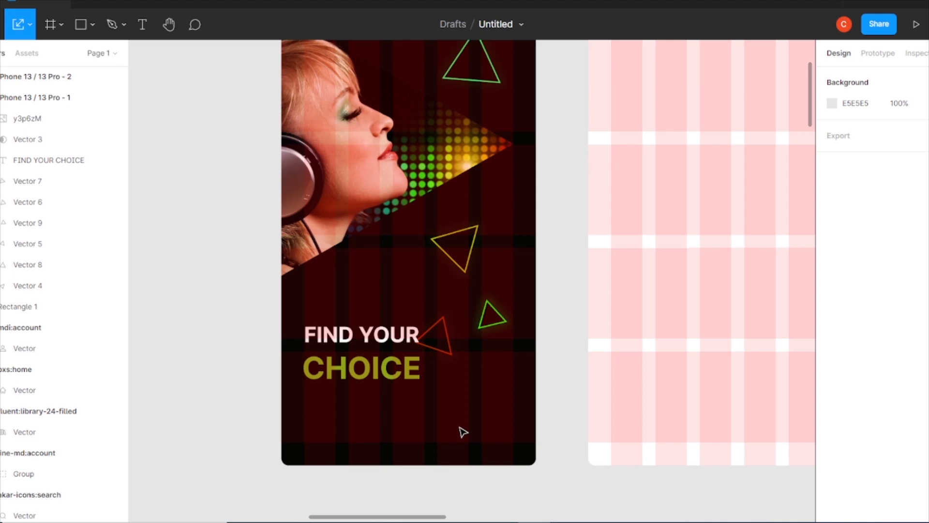
Draw a thin bar of about 57 × 4 below CHOICE at the heading's left edge and fill it with green 81B71A.
left_click(96, 28)
left_click(110, 52)
left_click_drag(304, 410, 341, 412)
scroll(296, 394, "up", 4)
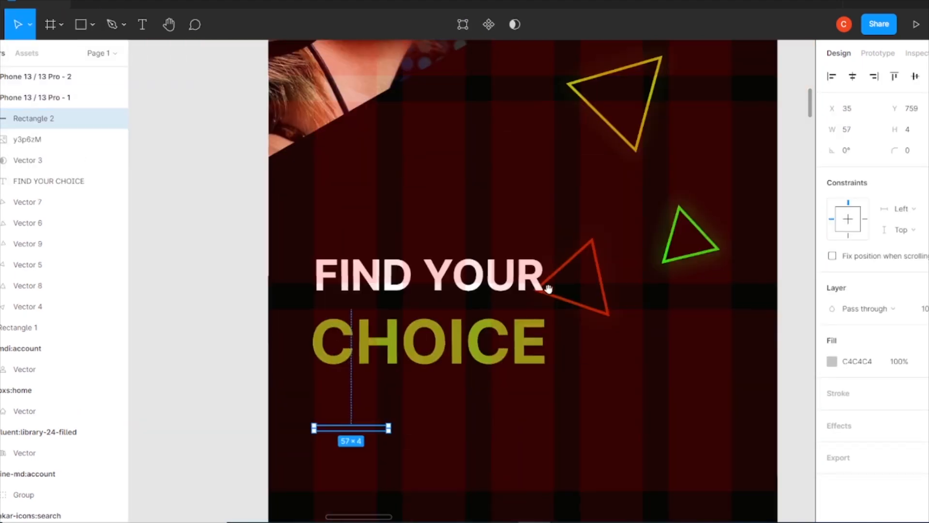
left_click(832, 362)
left_click(784, 460)
left_click(803, 182)
Place the bar's layer beneath Vector 3, and set its height and corner radius to 5.
scroll(318, 405, "down", 1)
left_click_drag(39, 118, 40, 171)
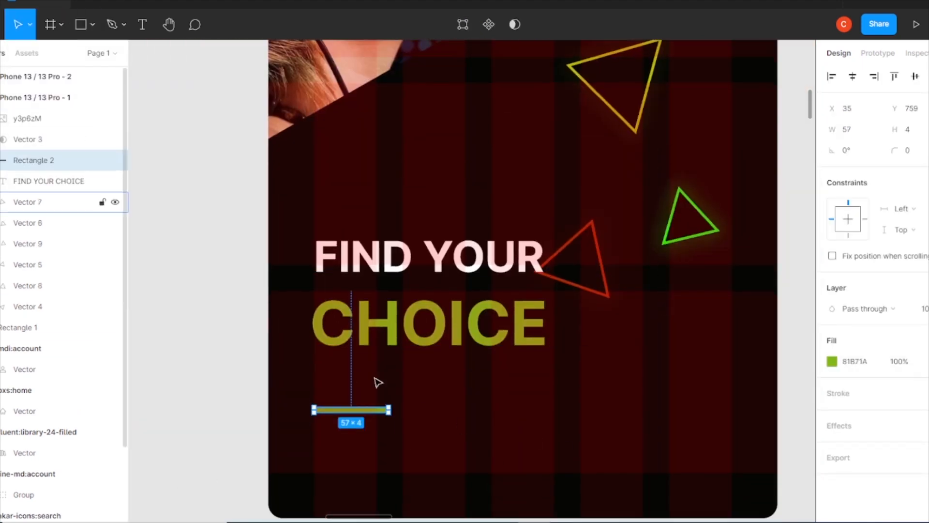
left_click(645, 434)
left_click(360, 412)
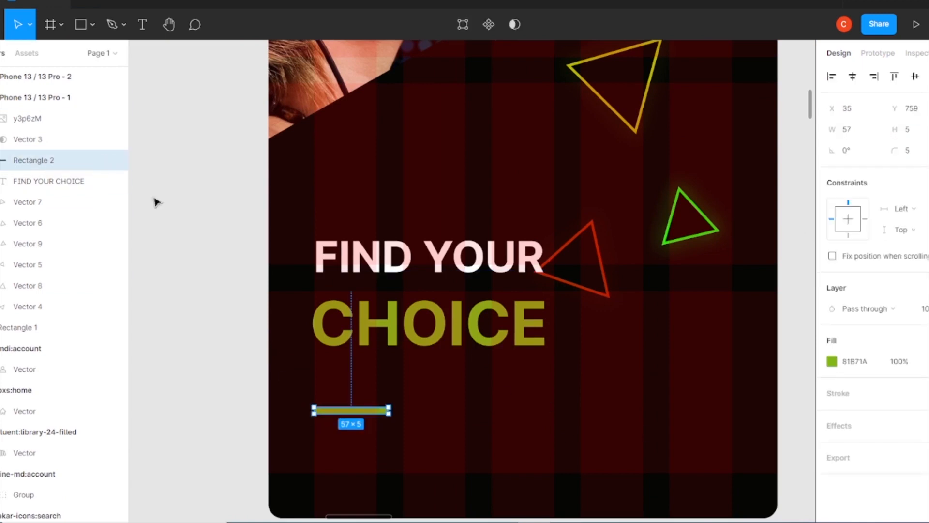
Add a circle of about 4 × 4 just right of the bar, layered beneath Vector 3 and filled with green 81B71A.
left_click(92, 24)
left_click(63, 102)
left_click_drag(403, 405, 420, 421)
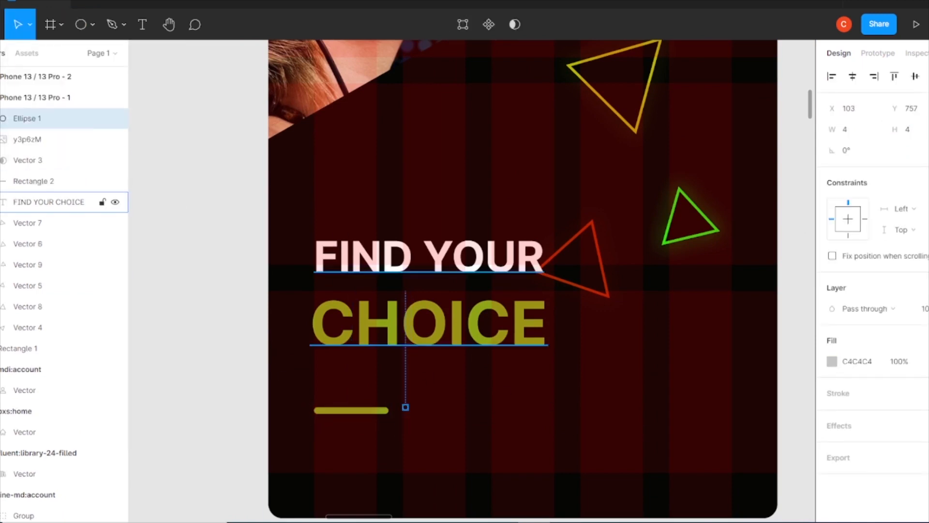
left_click_drag(39, 119, 39, 171)
left_click(832, 362)
left_click(707, 460)
left_click(804, 182)
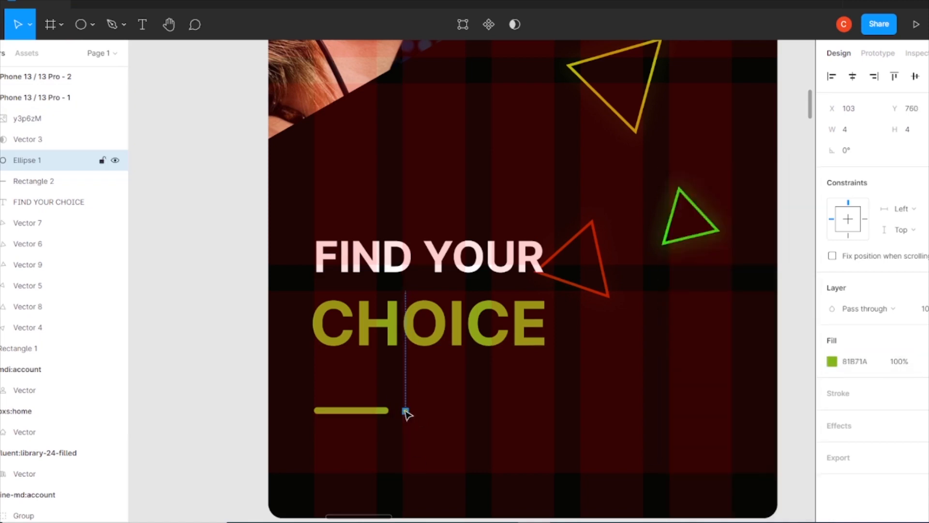
Duplicate the small dot to its right, leaving a gap of about 11.
key("ctrl+plus")
left_click_drag(502, 378, 611, 220)
key("ctrl+z")
left_click_drag(465, 446, 561, 207)
double_click(399, 305)
left_click_drag(437, 305, 478, 307)
double_click(417, 340)
Recolour both small dots grey AFB0AC.
left_click(437, 303, "shift")
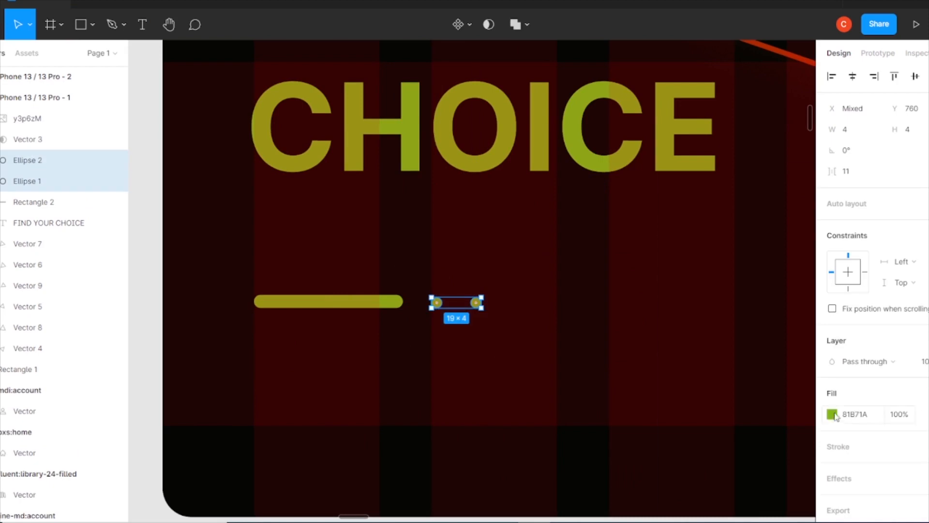
left_click(832, 414)
left_click_drag(794, 239, 659, 257)
left_click(583, 333)
Draw a circle of about 29 × 29 to the right of the dots and place its layer beneath Vector 3.
left_click(92, 24)
left_click(68, 103)
left_click_drag(597, 278, 673, 355)
key("ctrl+minus")
mouse_move(620, 347)
left_mouse_down()
mouse_move(445, 362)
mouse_move(349, 382)
left_mouse_up()
left_click_drag(27, 118, 25, 183)
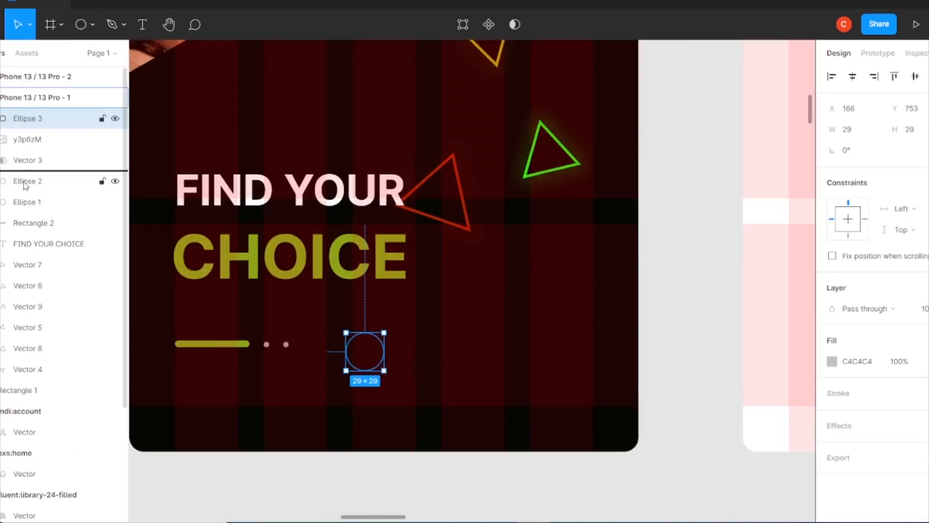
Move the larger circle towards the frame's right edge and align its vertical centre with the bar and dots.
left_click_drag(360, 340, 572, 340)
left_click_drag(156, 325, 569, 349)
left_click(915, 76)
left_click(549, 359)
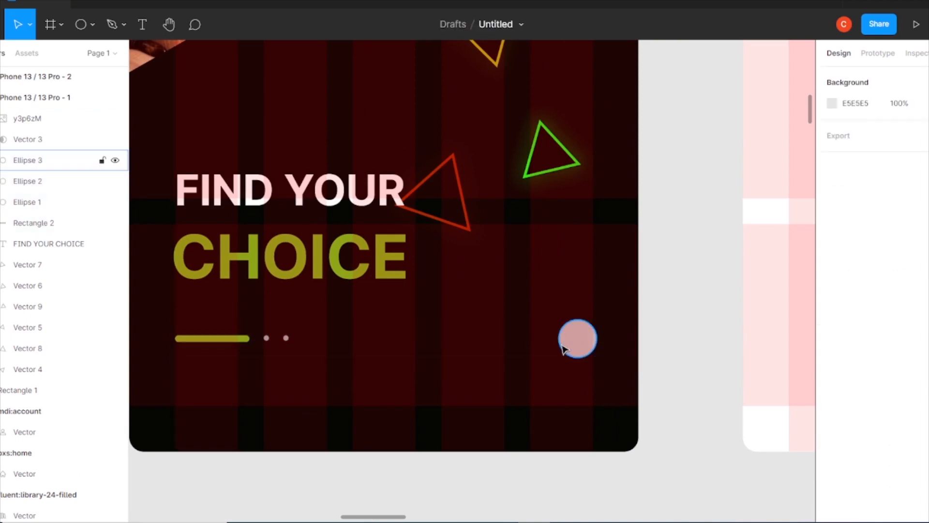
Fill the larger circle with green 81B71A and enlarge it slightly.
left_click(567, 348)
left_click(831, 361)
left_click(706, 461)
left_click(617, 387)
left_click(721, 320)
left_click(579, 336)
left_click_drag(555, 321, 546, 315)
left_click(665, 310)
Search the icon plugin for ARROW and place the akar-icons arrow-right icon on the green circle.
left_click(626, 217)
right_click(682, 131)
mouse_move(714, 244)
left_click(605, 183)
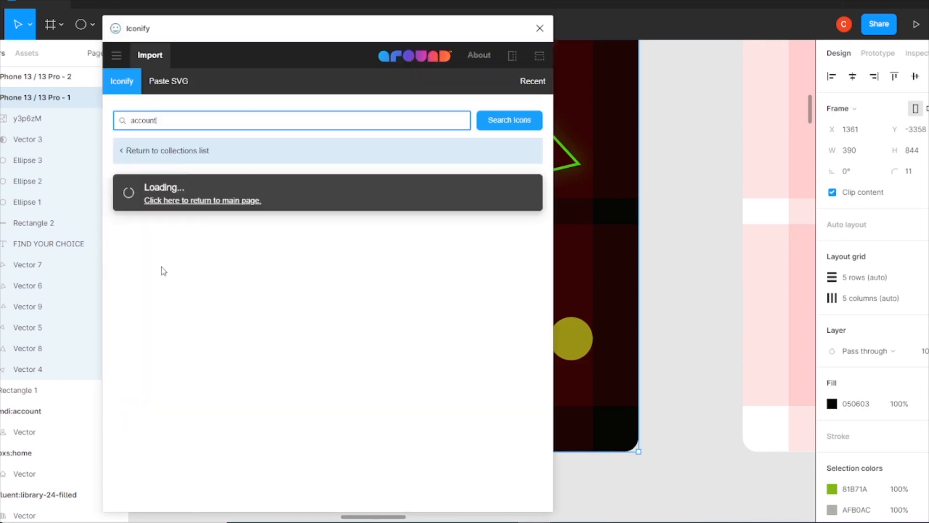
key("BackSpace")
key("BackSpace")
key("BackSpace")
key("BackSpace")
key("BackSpace")
key("BackSpace")
key("BackSpace")
type("ARROW")
key("Return")
mouse_move(328, 280)
left_mouse_down()
mouse_move(665, 274)
mouse_move(681, 324)
mouse_move(573, 339)
left_mouse_up()
Colour the arrow white and centre it vertically on the green circle.
left_click(540, 28)
left_click(687, 241)
left_click(832, 288)
left_click(661, 197)
left_click(804, 182)
left_click(561, 352, "shift")
left_click(915, 77)
left_click(666, 310)
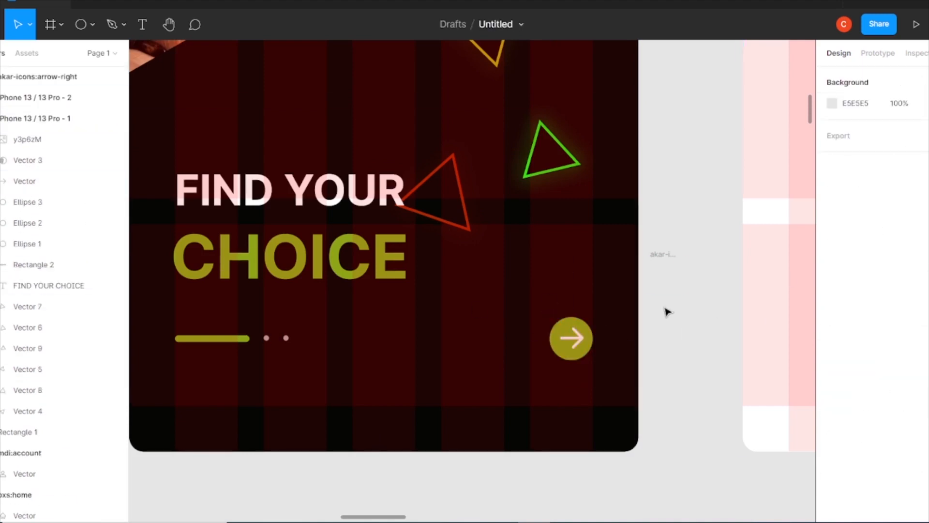
Align the vertical centres of the bar, dots, circle and arrow, and delete the leftover arrow-right icon frame.
key("ctrl+minus")
scroll(639, 295, "up", 5)
key("ctrl+minus")
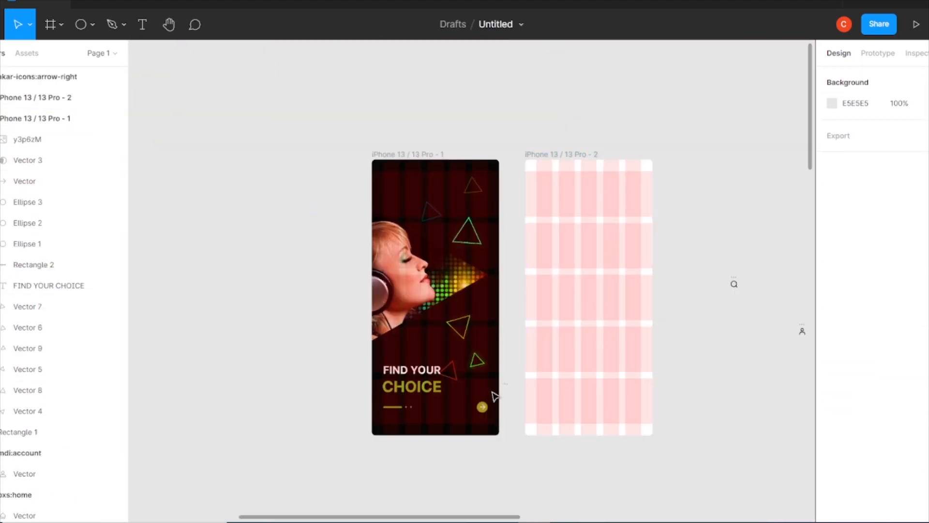
left_click(387, 176)
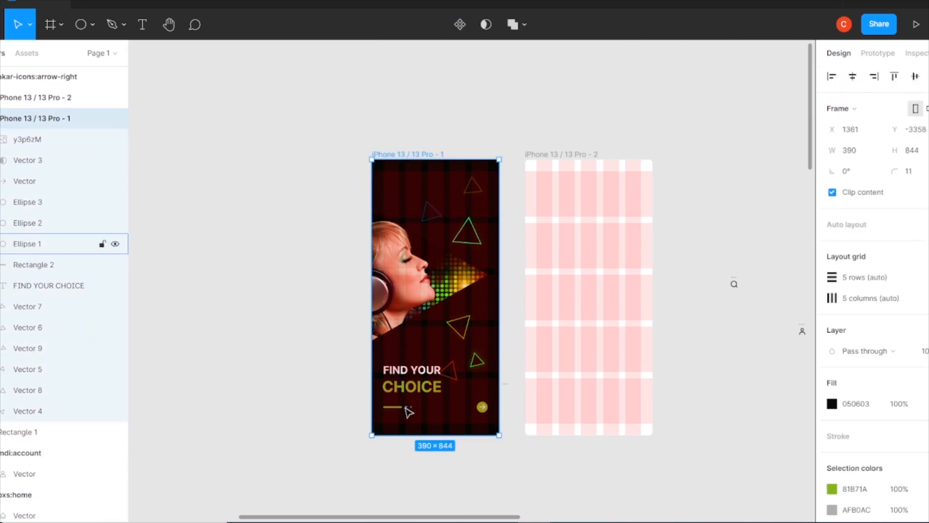
scroll(406, 408, "up", 2)
left_click(347, 393)
left_click(368, 394, "shift")
left_click(293, 394, "shift")
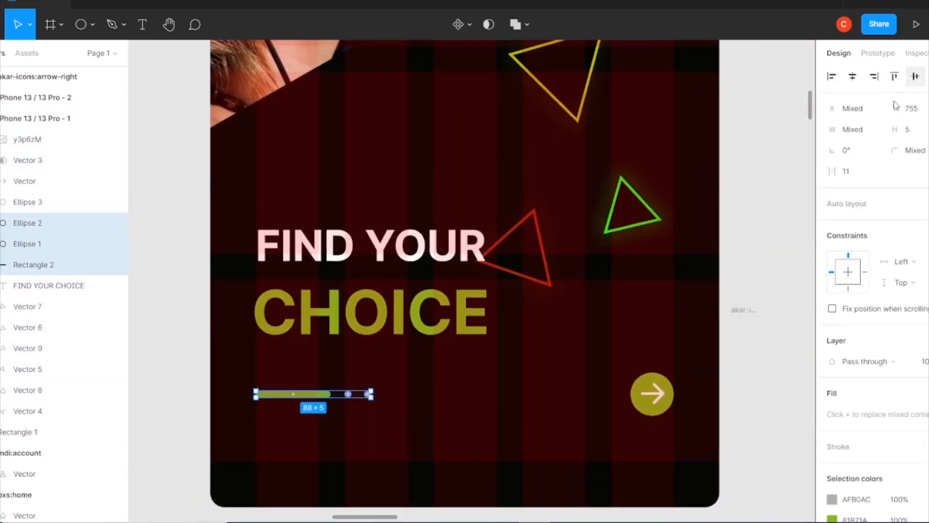
left_click_drag(681, 370, 313, 440)
left_click(915, 77)
left_click(746, 326)
key("Delete")
scroll(441, 296, "up", 4)
scroll(443, 298, "up", 5)
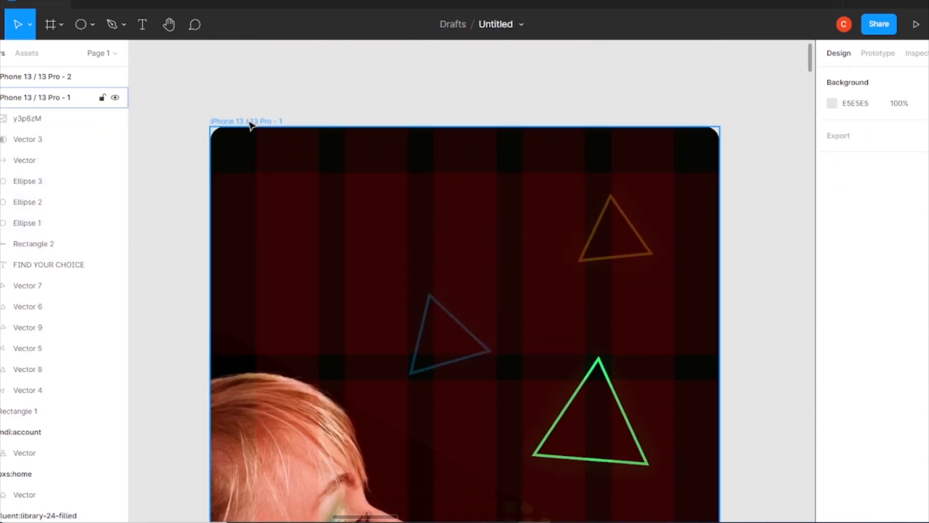
left_click(248, 122)
left_click(328, 390)
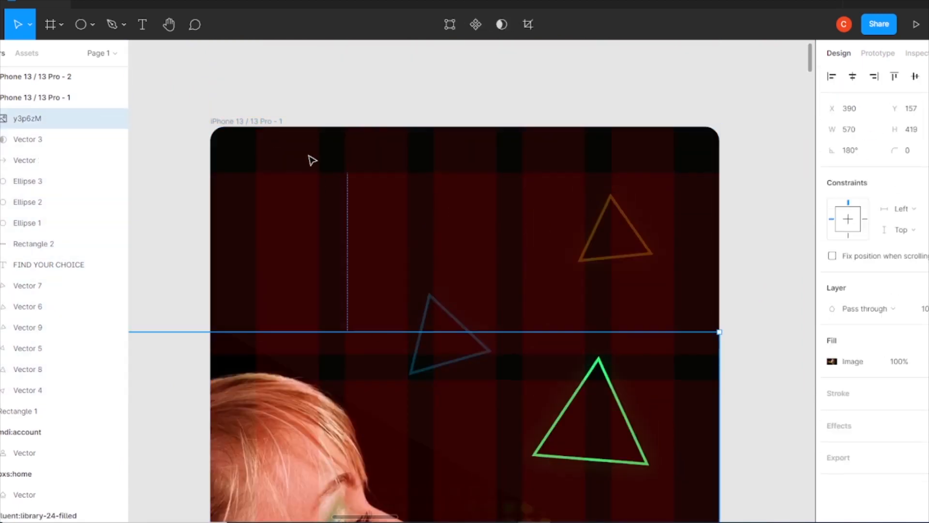
left_click(311, 158)
Fill the second iPhone frame with the near-black document colour.
key("ctrl+minus")
left_click_drag(546, 353, 533, 199)
key("ctrl+minus")
left_click_drag(615, 179, 539, 161)
left_click(527, 150)
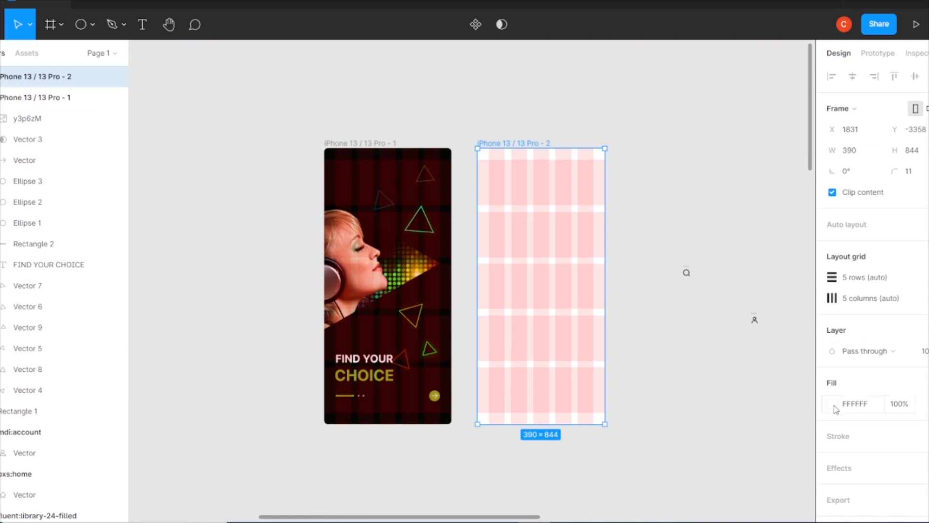
left_click(834, 406)
left_click(691, 461)
left_click(805, 181)
Try to change the heading's font to Roboto.
left_click(370, 363)
left_click(857, 362)
type("Roboto")
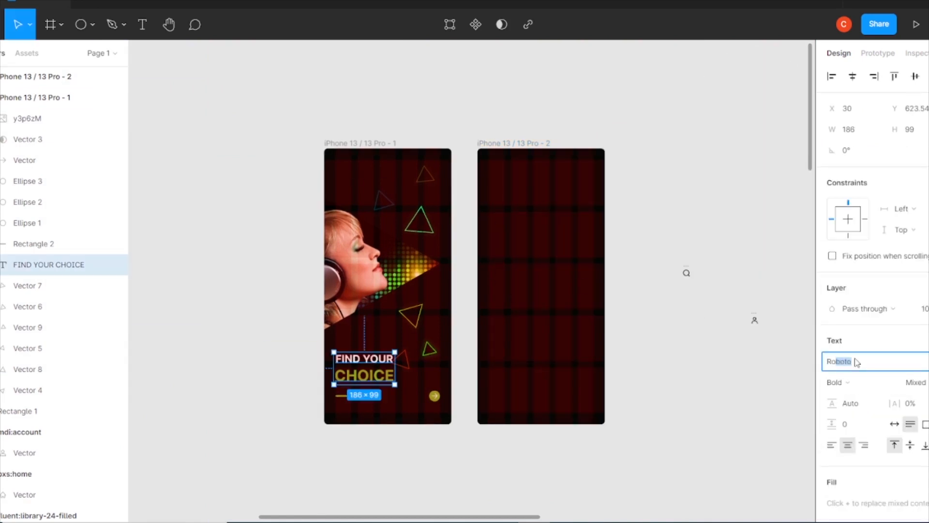
left_click(677, 388)
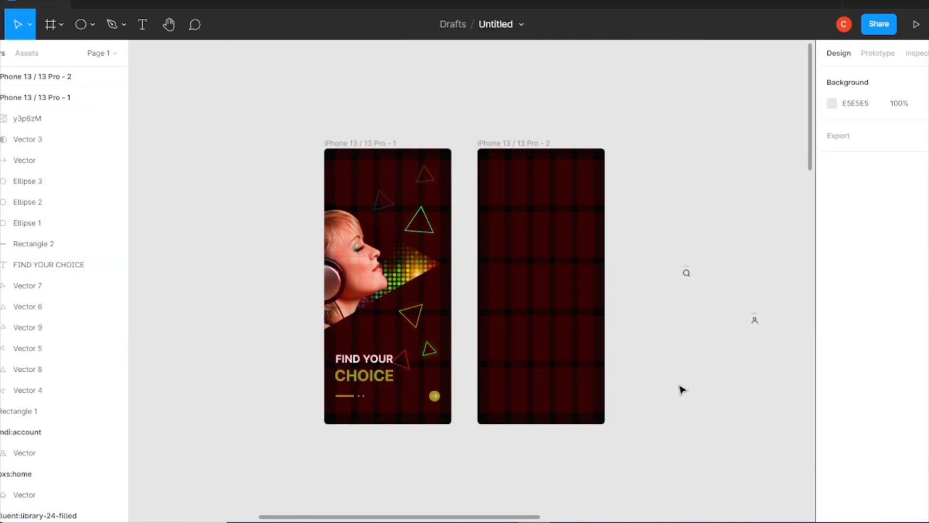
Add a white Hello greeting with the person's first name near the top of the second frame.
left_click(142, 25)
left_click(489, 246)
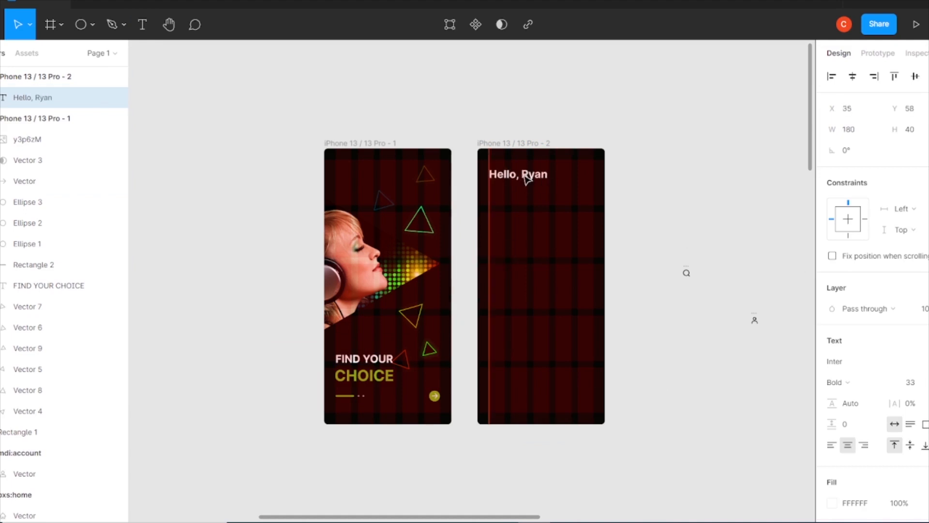
key("ctrl+plus")
left_click_drag(593, 230, 520, 321)
left_click_drag(514, 158, 514, 165)
Set the greeting text to size 24 and Semi Bold.
left_click(922, 381)
key("Down")
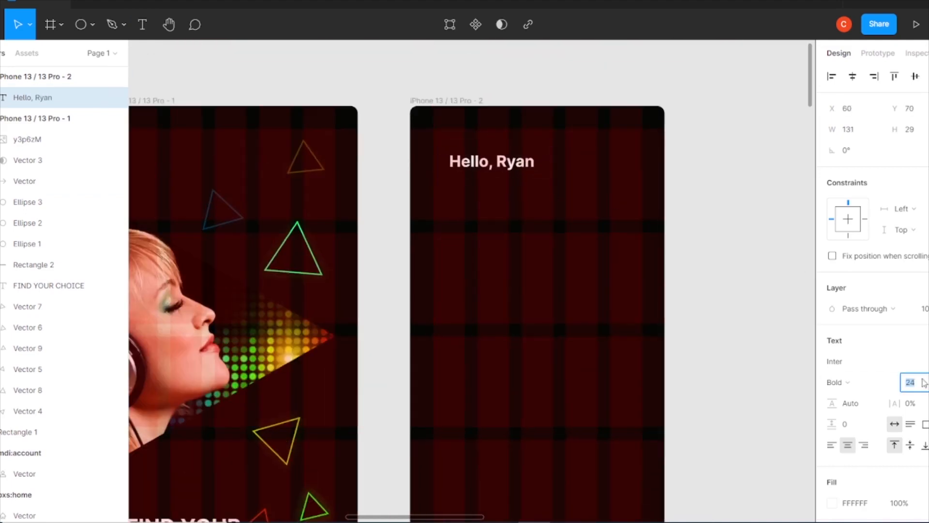
left_click(869, 386)
left_click(866, 367)
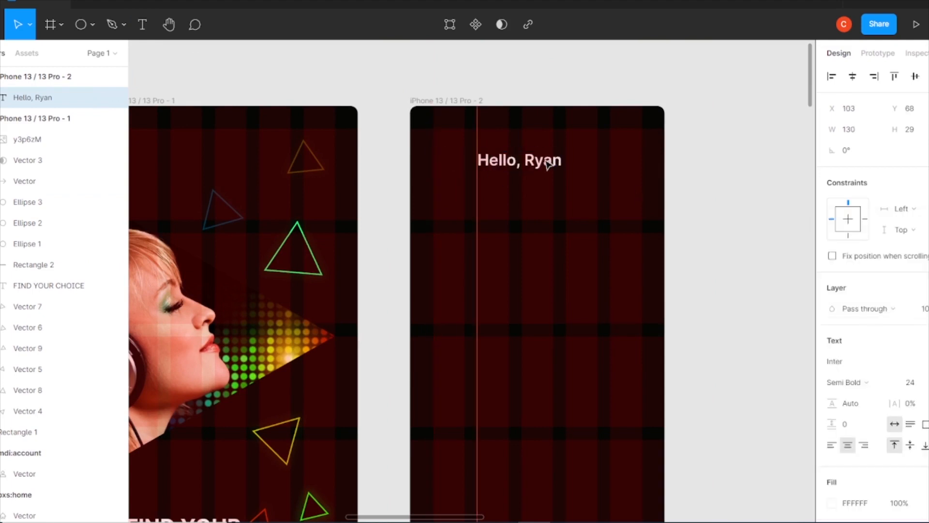
Draw a 60 × 60 circle at the first grid column for the avatar and shift the greeting to its right.
left_click(91, 30)
mouse_move(447, 231)
left_mouse_down()
mouse_move(486, 270)
mouse_move(455, 171)
left_mouse_up()
left_click_drag(520, 160, 537, 162)
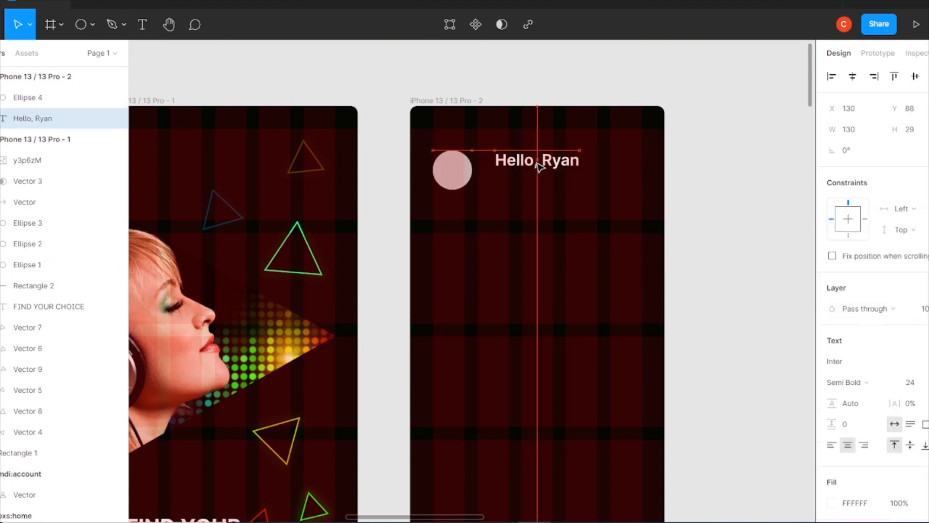
Fill the avatar circle with the grey-haired man's photo from Content Reel's Avatars (male) set.
left_click(452, 170)
right_click(715, 141)
mouse_move(721, 244)
left_click(620, 142)
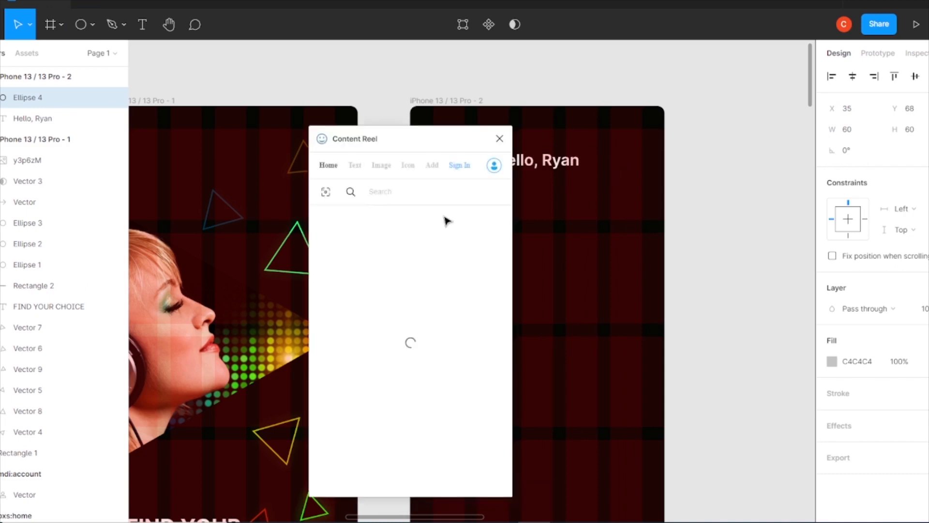
left_click(386, 166)
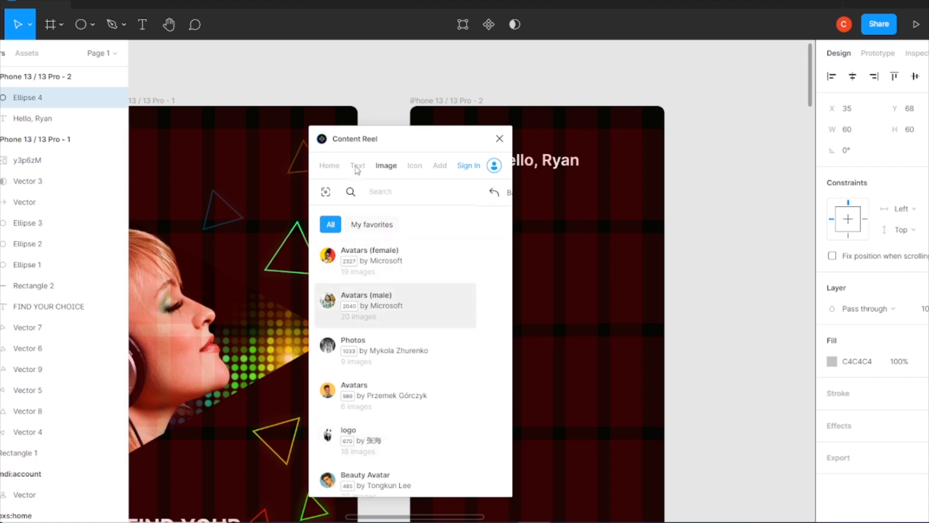
left_click(377, 298)
left_click_drag(404, 139, 305, 154)
left_click(289, 387)
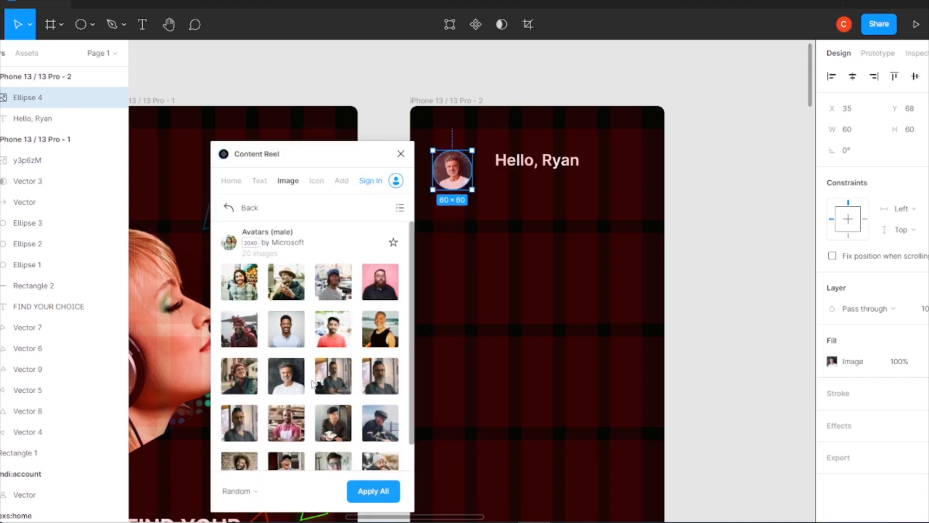
left_click(400, 153)
Set the greeting to size 22 and duplicate it below as a Good Morning line at size 18.
left_click(508, 165)
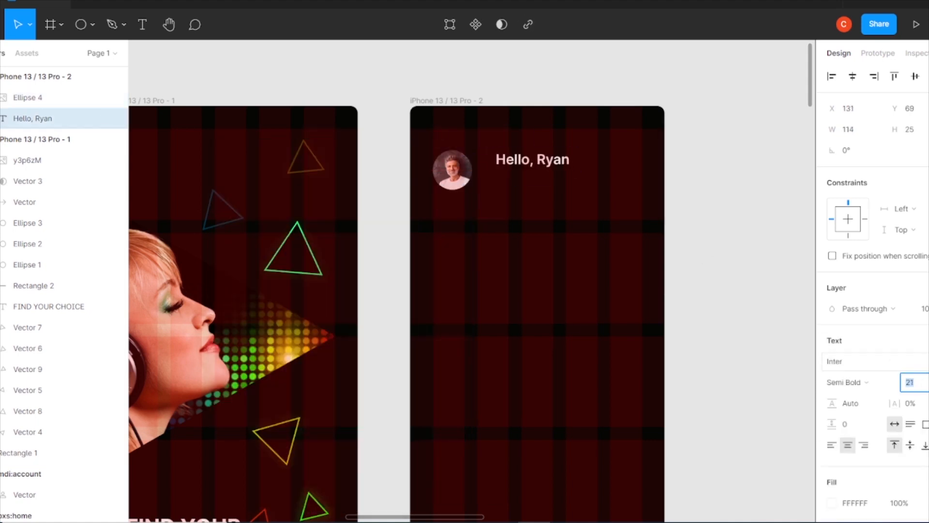
left_click_drag(525, 162, 547, 194)
double_click(546, 194)
type("G")
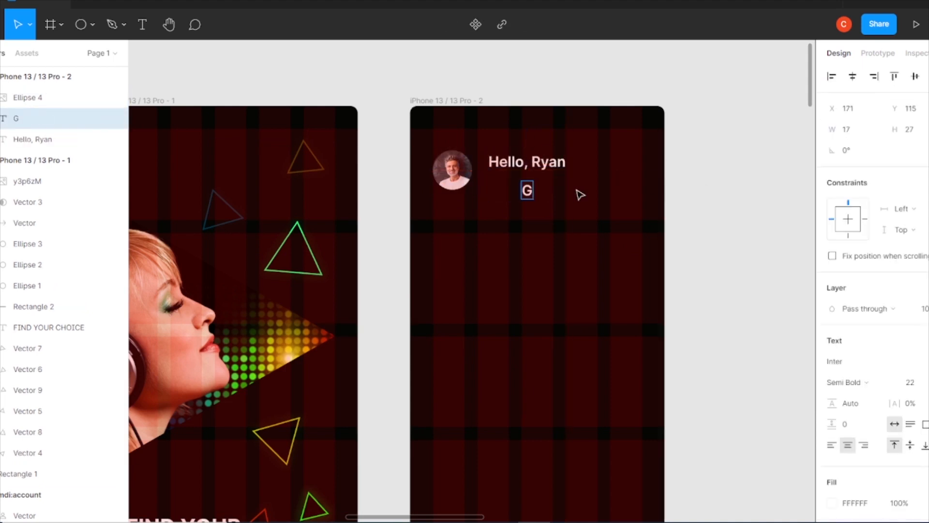
Colour the greeting light grey CECECE and the Good Morning line darker grey 909090.
left_click(527, 162)
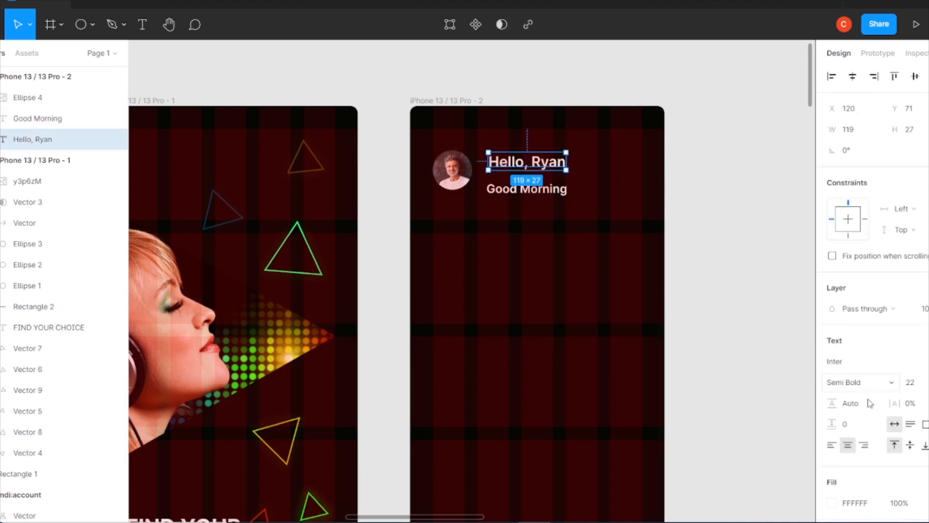
left_click(832, 503)
left_click_drag(670, 242, 650, 241)
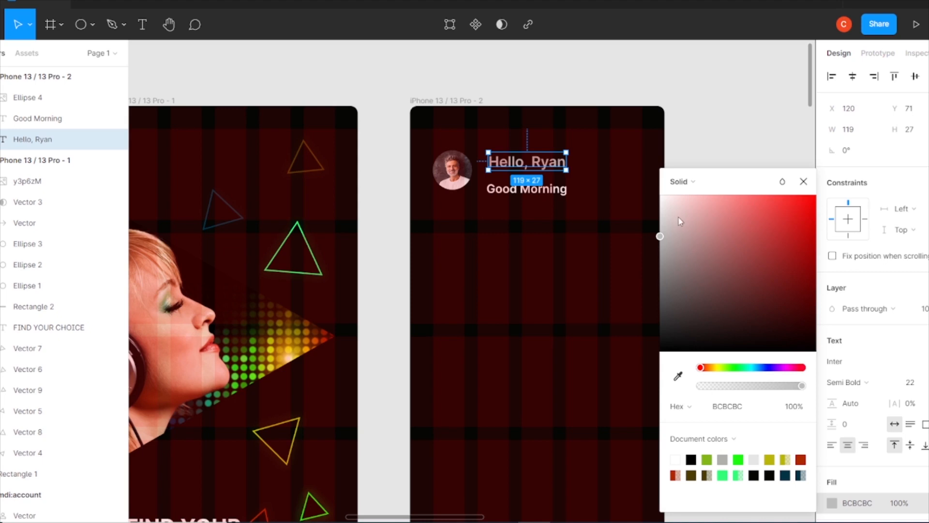
left_click(528, 189)
left_click(832, 503)
left_click_drag(664, 256, 655, 263)
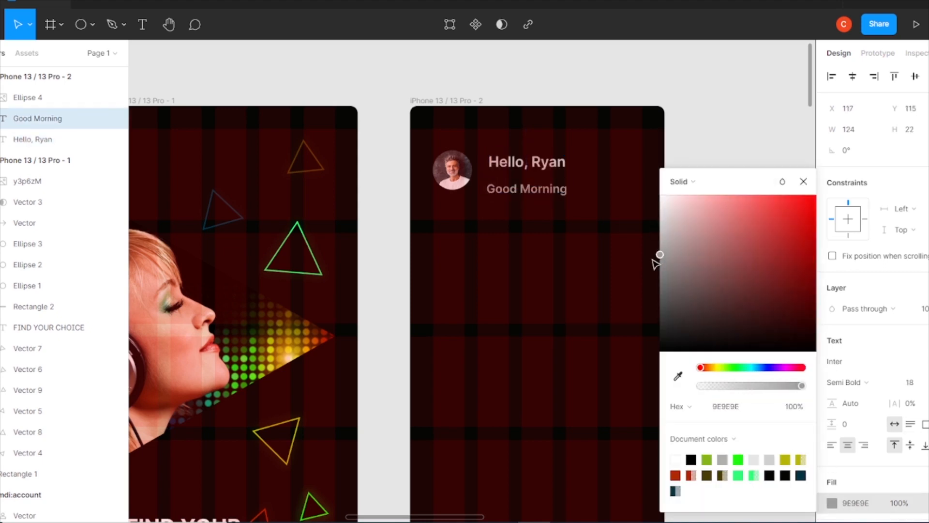
Place Good Morning directly beneath the greeting, and group both lines aligned with the avatar's vertical centre.
left_click_drag(517, 194, 545, 181)
left_click(537, 213)
left_click(530, 162, "shift")
key("ctrl+g")
left_click(454, 170, "shift")
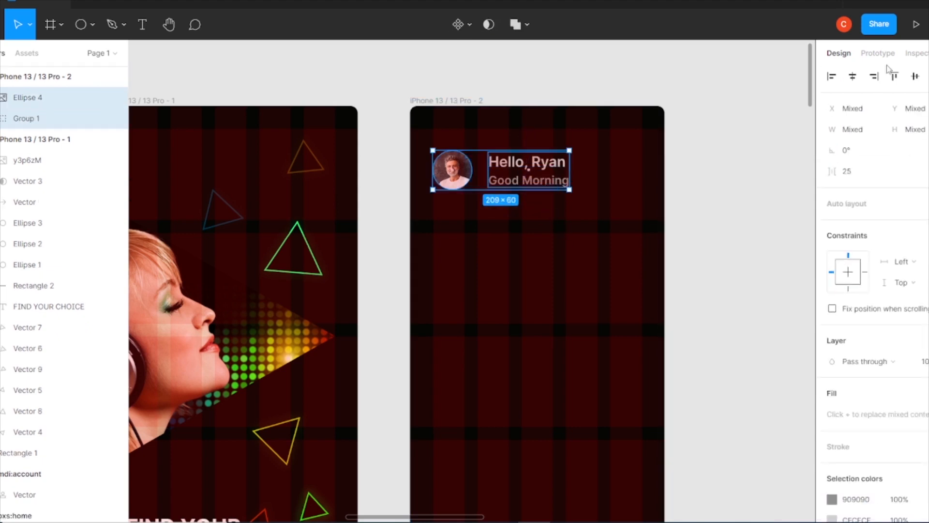
left_click(402, 182)
Copy the first frame's triangle mask without its photo into the second frame and scale it down to 216 × 246.
key("ctrl+minus")
left_click(32, 183)
key("ctrl+c")
left_click(543, 334)
key("ctrl+v")
left_click_drag(38, 181, 42, 96)
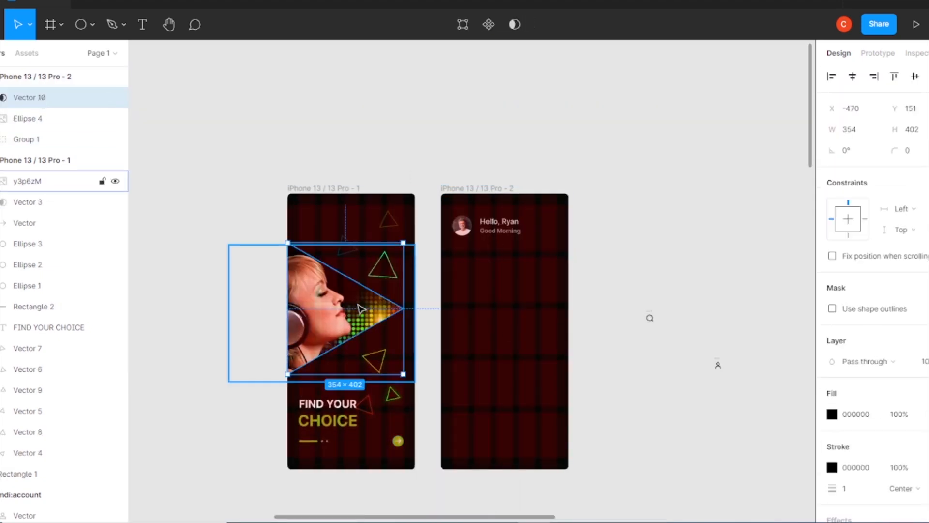
left_click_drag(499, 320, 546, 318)
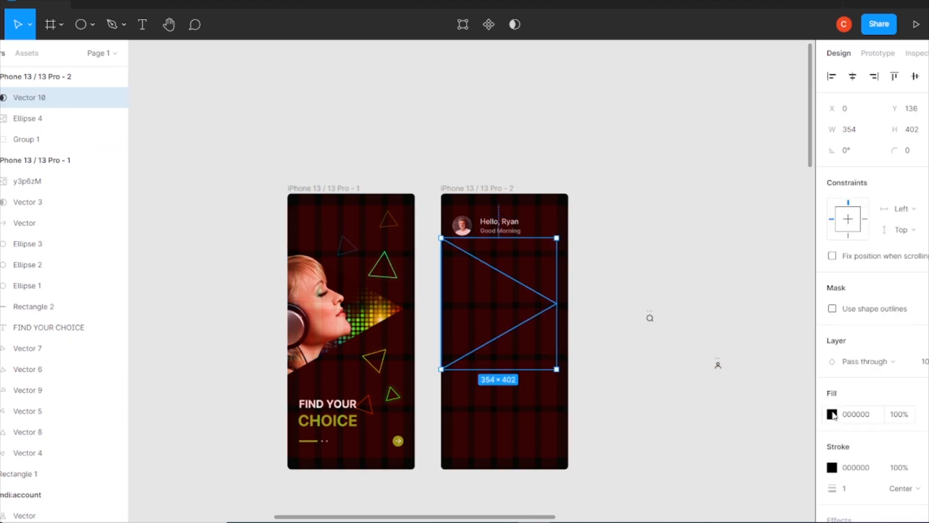
left_click_drag(556, 237, 534, 262)
Place a duplicate of the triangle outside the frames and open its fill colour.
left_click_drag(521, 299, 691, 227)
left_click(833, 309)
left_click(845, 319)
left_click(707, 309)
Try to outline the stroke of the second frame's triangle and move the triangle lower.
left_click(512, 299)
right_click(512, 299)
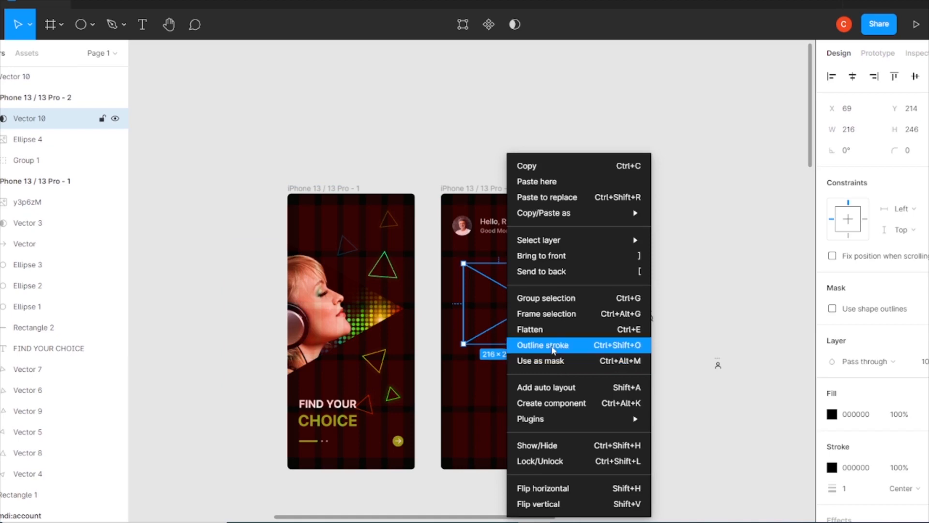
left_click(536, 345)
mouse_move(522, 299)
left_mouse_down()
mouse_move(663, 224)
mouse_move(491, 293)
mouse_move(523, 331)
left_mouse_up()
Delete the triangle inside the second frame.
left_click(702, 232, "shift")
left_click(691, 230, "shift")
key("Escape")
left_click(514, 315)
key("Delete")
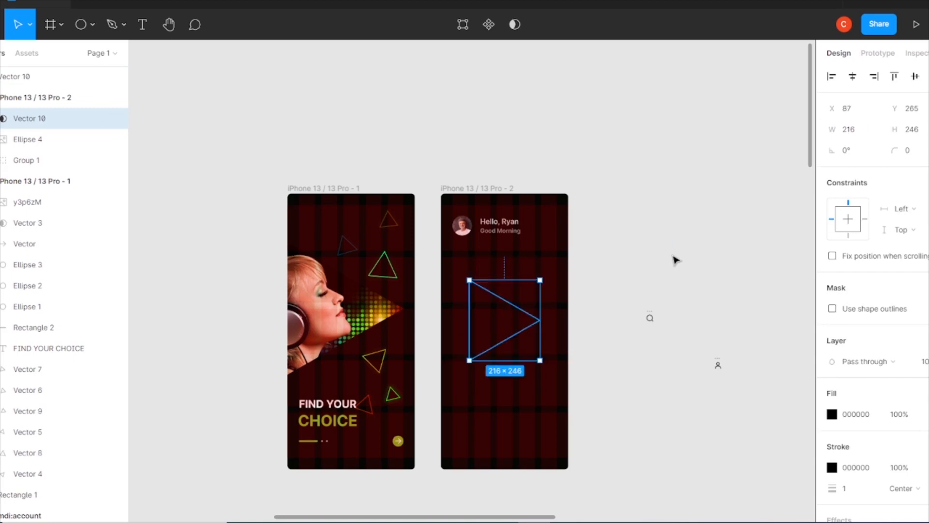
Place the couple photo over the second frame's triangle mask and scale it down.
scroll(676, 260, "down", 5)
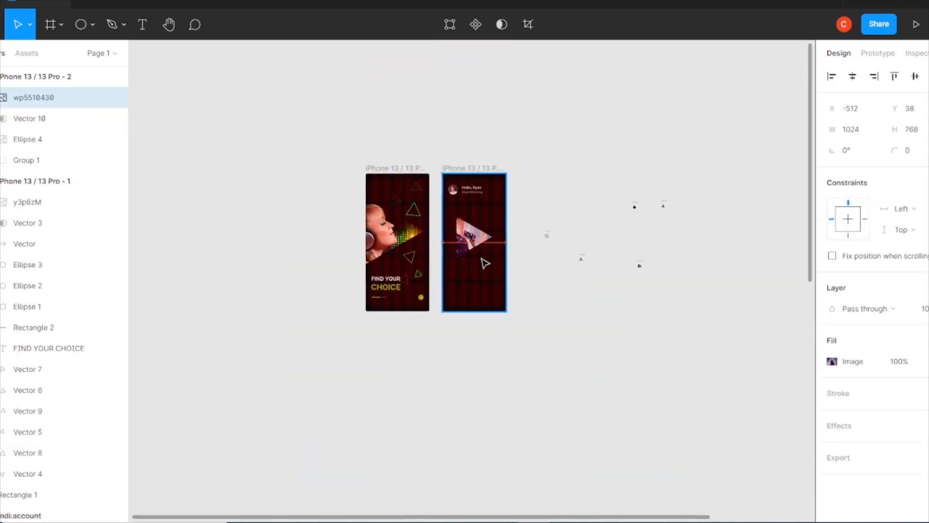
left_click_drag(482, 252, 480, 254)
scroll(476, 271, "up", 5)
left_click_drag(686, 416, 495, 233)
left_click_drag(475, 213, 546, 195)
left_click_drag(566, 254, 520, 217)
scroll(507, 375, "up", 4)
Resize the masked couple photo to 292 × 264 so it fills the triangle.
left_click_drag(349, 364, 437, 319)
left_click_drag(607, 323, 594, 323)
left_click_drag(542, 357, 489, 388)
left_click_drag(540, 339, 546, 338)
left_click_drag(477, 277, 473, 237)
left_click_drag(516, 409, 515, 398)
left_click_drag(544, 289, 558, 279)
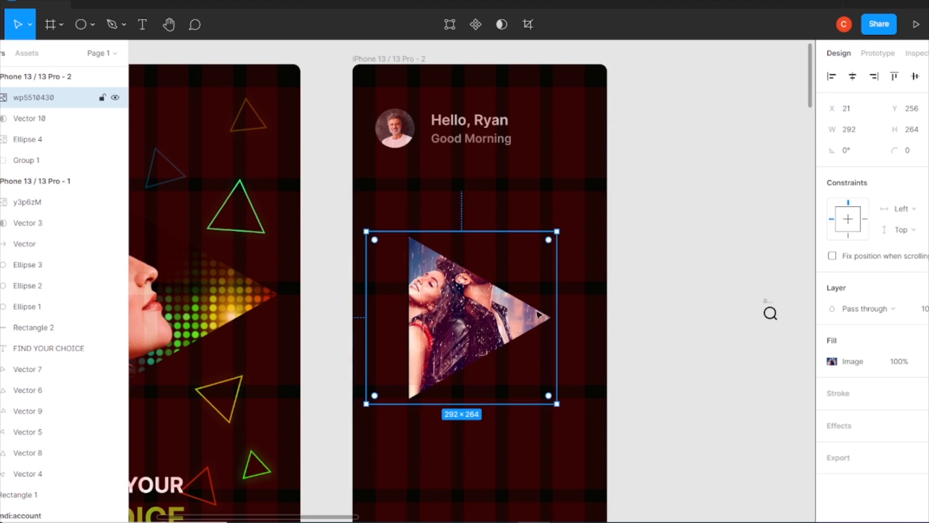
Shift the couple photo slightly to the right and select it together with its triangle mask.
left_click_drag(477, 315, 485, 321)
left_click(641, 248)
left_click(56, 98)
left_click(54, 122)
left_click(56, 103, "shift")
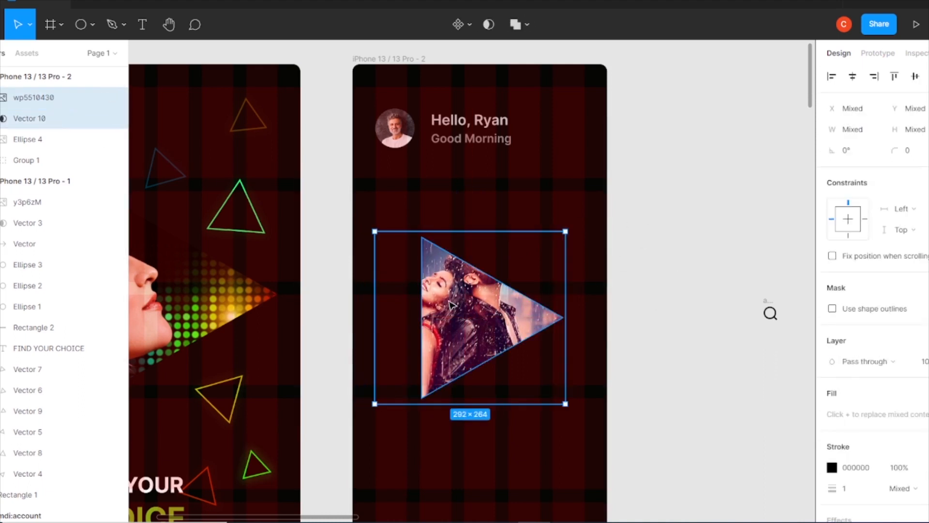
Bring the microphone photo beside the second frame, at 910 × 607.
left_click_drag(739, 214, 651, 267)
left_click_drag(684, 145, 684, 384)
key("ctrl+minus")
left_click_drag(607, 494, 552, 186)
key("ctrl+minus")
key("ctrl+minus")
left_click_drag(633, 462, 487, 159)
key("ctrl+plus")
left_click_drag(569, 481, 538, 381)
key("ctrl+plus")
left_click_drag(422, 138, 361, 419)
left_click_drag(447, 217, 575, 270)
left_click_drag(339, 403, 315, 194)
left_click(477, 334)
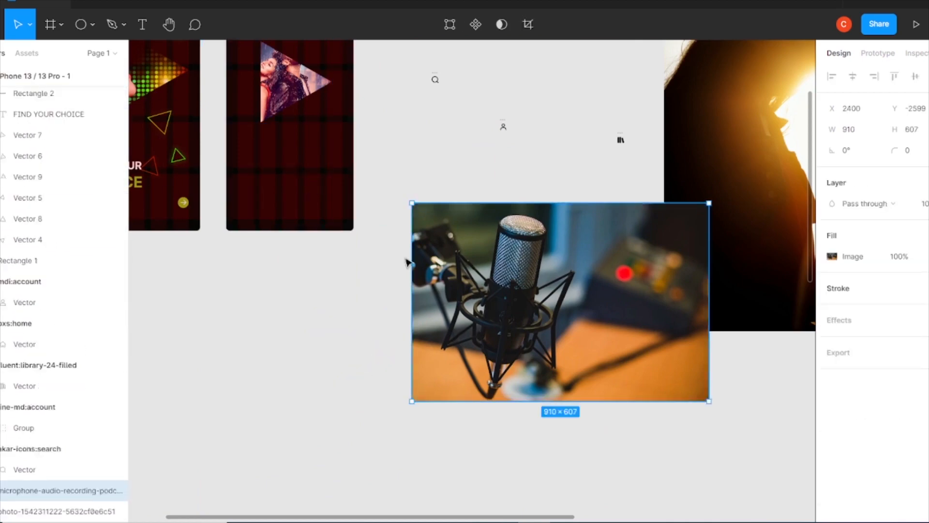
Move the microphone photo into the second frame and scale it down near the couple triangle.
left_click_drag(493, 309, 299, 191)
key("ctrl+minus")
key("ctrl+plus")
key("ctrl+plus")
left_click_drag(429, 233, 621, 371)
left_click_drag(750, 426, 366, 294)
left_click_drag(314, 228, 286, 292)
left_click_drag(522, 359, 416, 287)
left_click_drag(291, 218, 328, 246)
left_click_drag(455, 316, 441, 308)
left_click_drag(342, 123, 342, 145)
Mask the microphone photo with a duplicate triangle and place both layers behind the couple photo.
left_click(542, 200)
left_click_drag(304, 242, 344, 175)
key("ctrl+z")
left_click(29, 118)
mouse_move(306, 216)
left_mouse_down()
mouse_move(324, 206)
mouse_move(305, 216)
left_mouse_up()
left_click(271, 266, "shift")
key("ctrl+g")
key("ctrl+z")
left_click_drag(290, 127, 310, 213)
left_click_drag(305, 218, 347, 162)
left_click_drag(32, 121, 96, 173)
Scale the masked microphone photo to 253 × 168.67 and place it behind the couple triangle's left side.
scroll(310, 290, "up", 5)
left_click_drag(315, 435, 335, 276)
key("k")
left_click_drag(478, 227, 424, 276)
left_click_drag(334, 334, 246, 324)
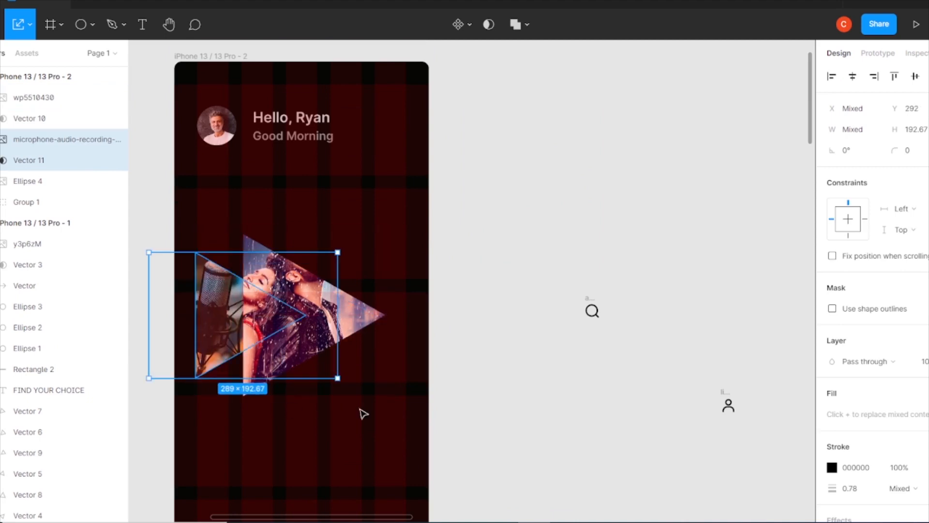
left_click_drag(337, 312, 322, 314)
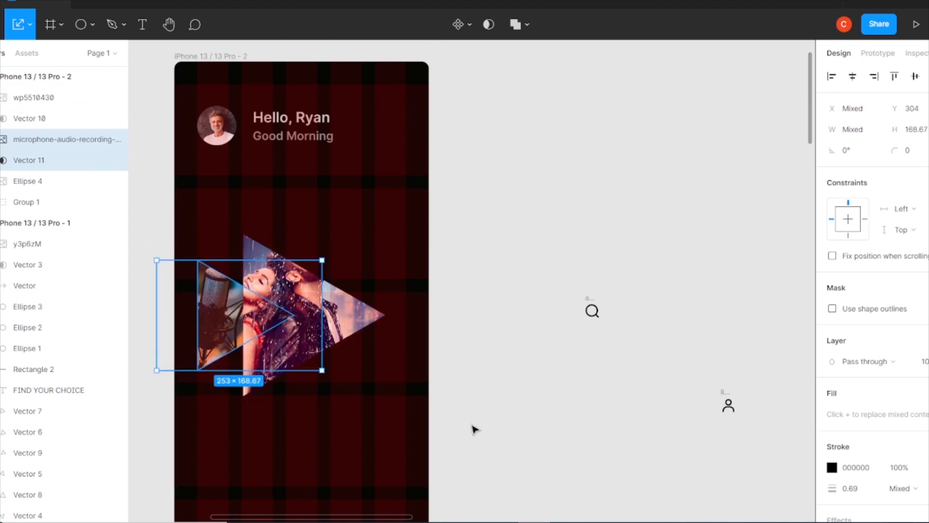
Bring the sunset silhouette photo into the second frame and scale it down.
scroll(475, 430, "up", 1)
key("ctrl+minus")
left_click_drag(387, 334, 419, 448)
left_click_drag(788, 203, 555, 122)
left_click_drag(530, 266, 390, 400)
scroll(395, 426, "up", 4)
left_click_drag(616, 41, 480, 212)
scroll(479, 261, "down", 3)
left_click_drag(340, 363, 348, 337)
left_click_drag(468, 187, 533, 180)
scroll(484, 208, "up", 3)
Mask the sunset photo with another copy of the triangle and order both layers behind the couple photo.
left_click_drag(326, 267, 294, 333)
left_click_drag(502, 317, 524, 314)
left_click(558, 190)
left_click(46, 119)
left_click(46, 104, "shift")
left_click_drag(46, 104, 49, 170)
Scale down the masked sunset photo and fit it inside its triangle.
left_click_drag(294, 280, 534, 234)
scroll(218, 102, "up", 5)
left_click_drag(657, 314, 571, 315)
left_click_drag(501, 321, 502, 312)
left_click_drag(309, 305, 356, 300)
left_click_drag(441, 307, 198, 297)
left_click_drag(329, 297, 365, 296)
left_click_drag(212, 270, 203, 290)
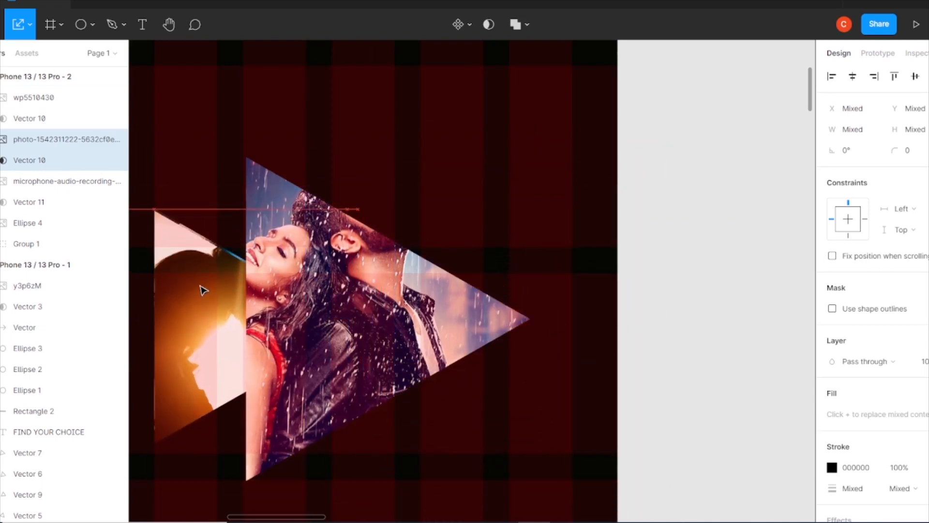
Move the masked sunset photo behind the right side of the couple triangle.
scroll(329, 366, "down", 3)
left_click_drag(288, 401, 288, 394)
left_click_drag(215, 226, 211, 226)
left_click_drag(351, 160, 358, 160)
left_click_drag(226, 188, 440, 189)
key("ctrl+minus")
scroll(503, 256, "up", 1)
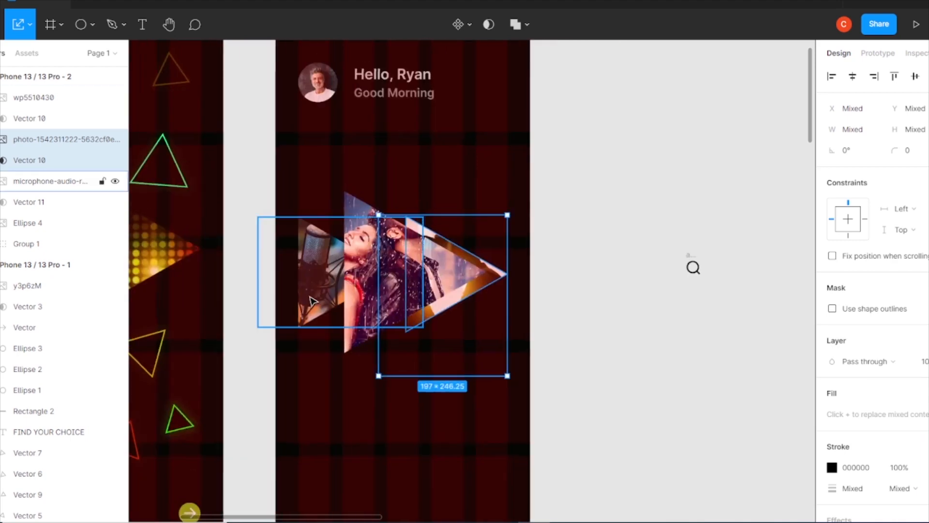
Align the masked photos to the second frame's vertical centre and centre the couple triangle horizontally.
left_click_drag(558, 224, 317, 295)
left_click(915, 77)
left_click(417, 406)
left_click(382, 290)
left_click(30, 118)
left_click(855, 77)
left_click(36, 103, "shift")
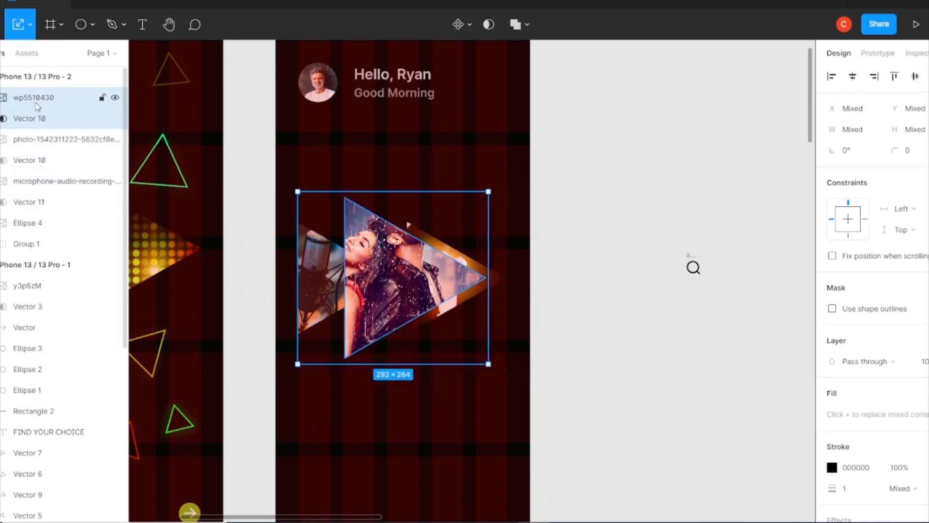
Shift the masked couple photo left so it sits between the microphone and sunset triangles.
key("ctrl+g")
key("ctrl+z")
left_click_drag(405, 269, 346, 286)
left_click(852, 77)
left_click(392, 282)
left_click(584, 271)
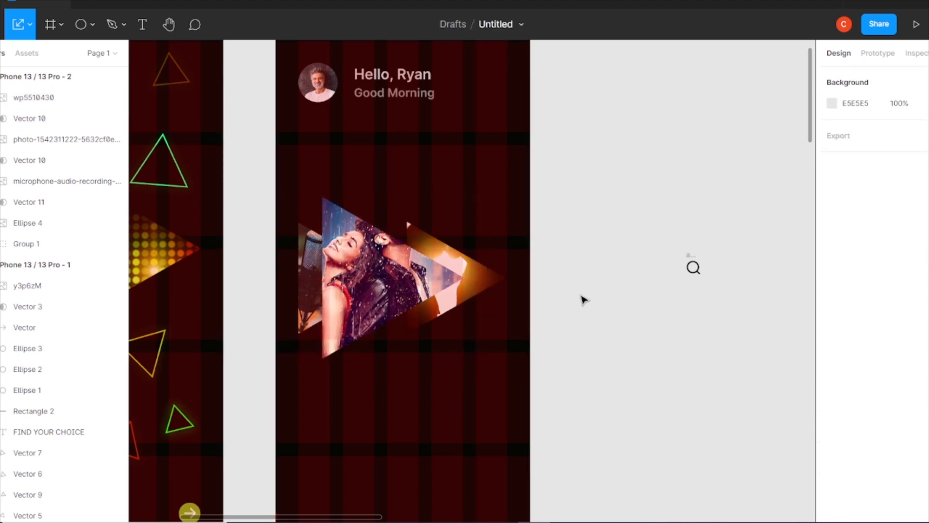
left_click(392, 290)
left_click(341, 279)
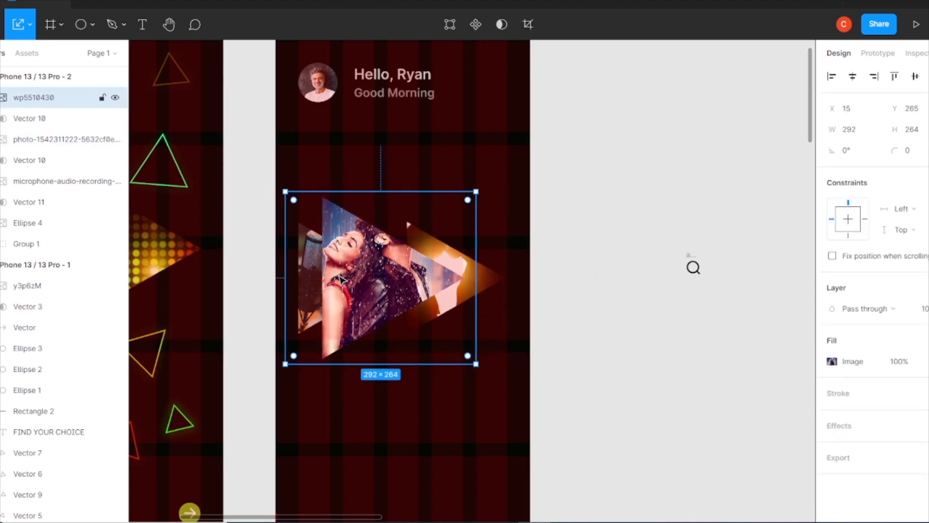
left_click(552, 158)
Add the text "Bollywood Songs" in Inter Semi Bold 18 below the photos and move its layer beneath the masks.
key("t")
left_click(375, 429)
type("Bollywood")
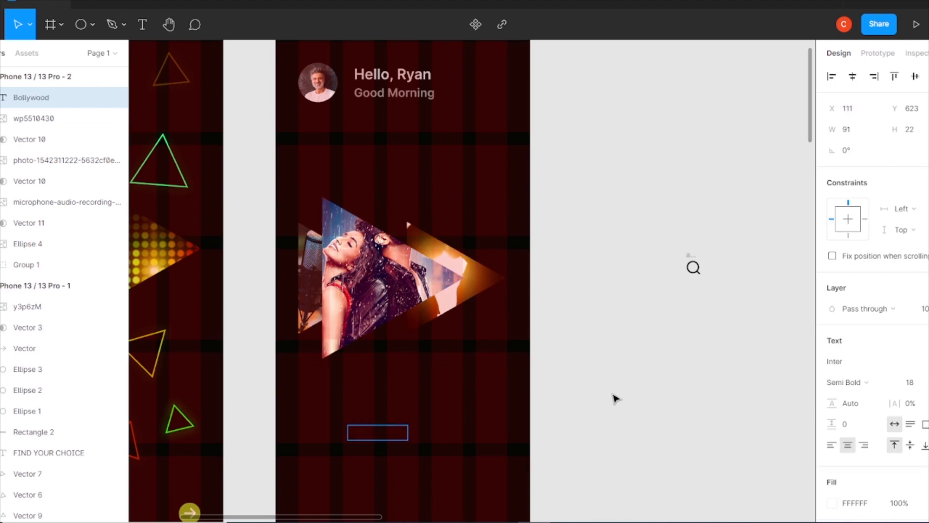
scroll(852, 389, "down", 3)
left_click_drag(39, 98, 31, 233)
left_click_drag(394, 434, 411, 399)
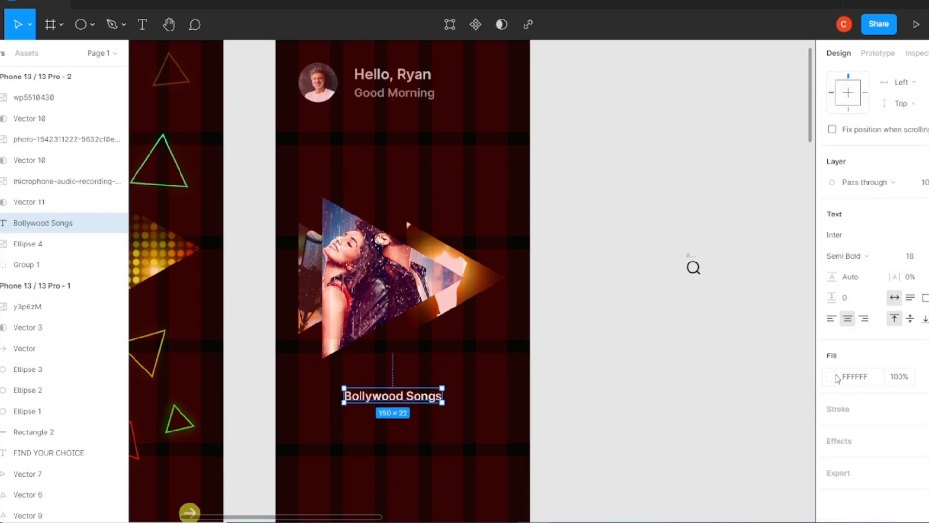
Colour the Bollywood Songs text green 81B71A and centre it horizontally in the frame.
left_click(838, 378)
left_click(723, 458)
left_click(803, 182)
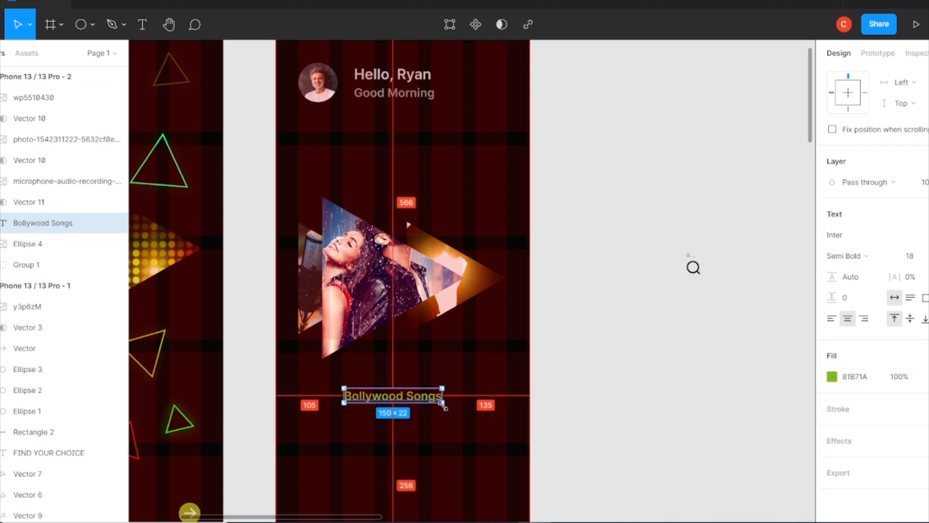
left_click(576, 342)
left_click(394, 397)
left_click(852, 77)
left_click(576, 310)
Duplicate the text below as "Romantic Songs" in size 15 with grey fill AFB0AC.
left_click(420, 398)
left_click_drag(420, 398, 530, 420)
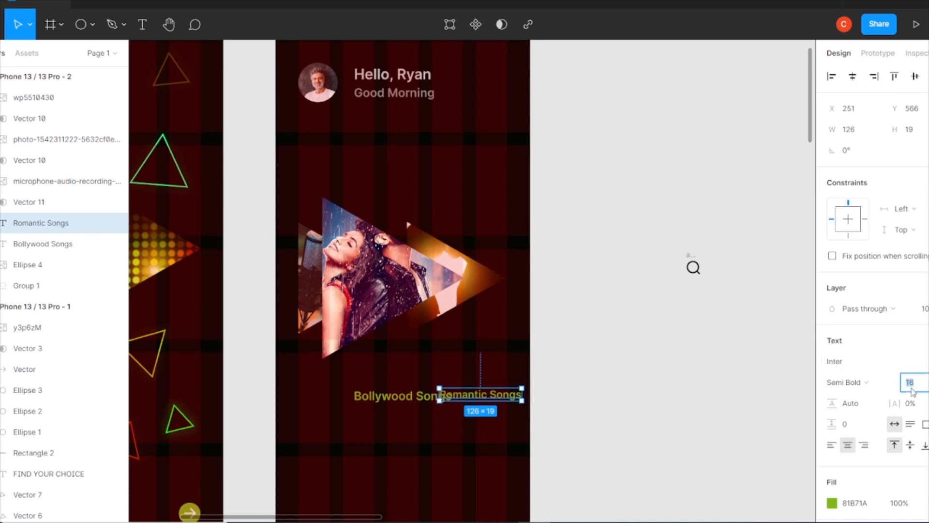
left_click_drag(491, 397, 420, 419)
key("ctrl+z")
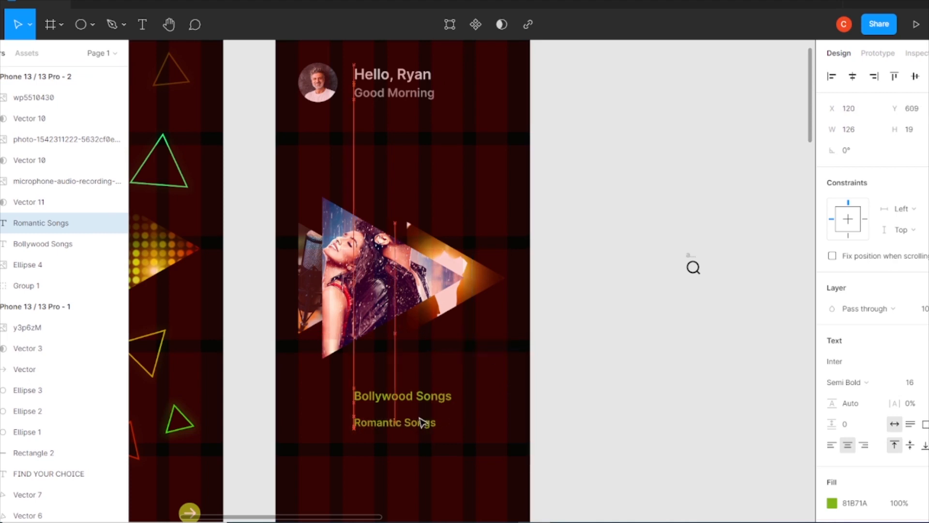
left_click(832, 503)
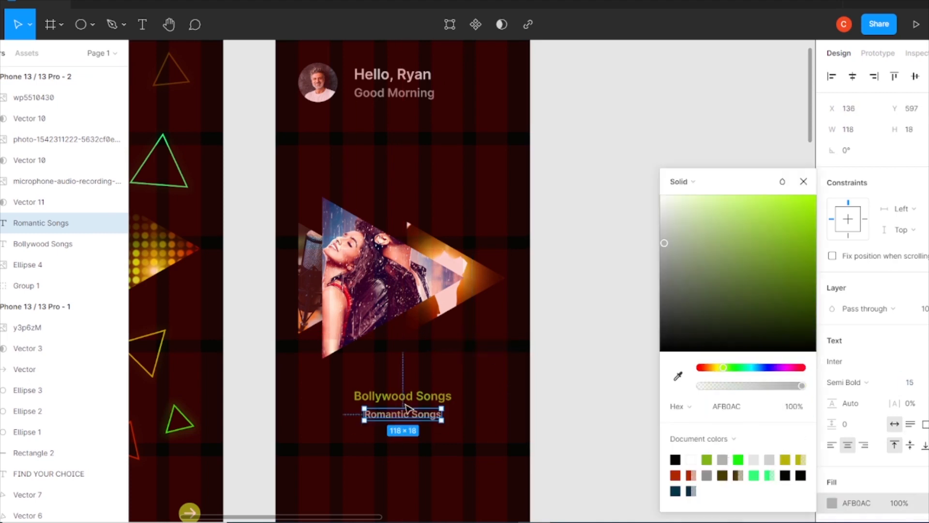
Enlarge the Bollywood Songs text by two points.
left_click(406, 397)
left_click(910, 383)
key("Up")
key("Up")
Duplicate the Romantic Songs text above Bollywood Songs and change it to "Podcast".
left_click(409, 416)
left_click_drag(409, 416, 409, 379)
double_click(409, 377)
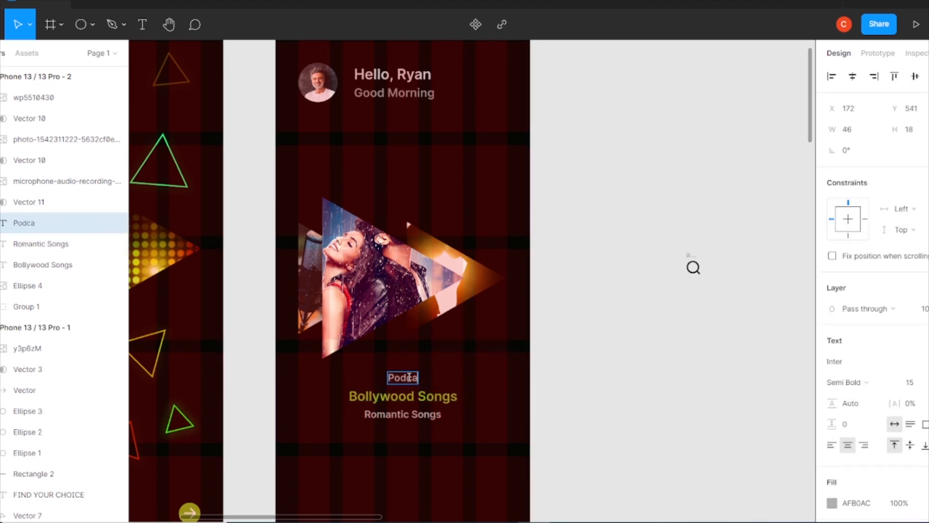
Enlarge the Bollywood Songs text by another two points and check the three category labels together.
left_click(429, 396)
left_click(913, 383)
key("Up")
key("Up")
left_click_drag(451, 444, 393, 368)
left_click(789, 386)
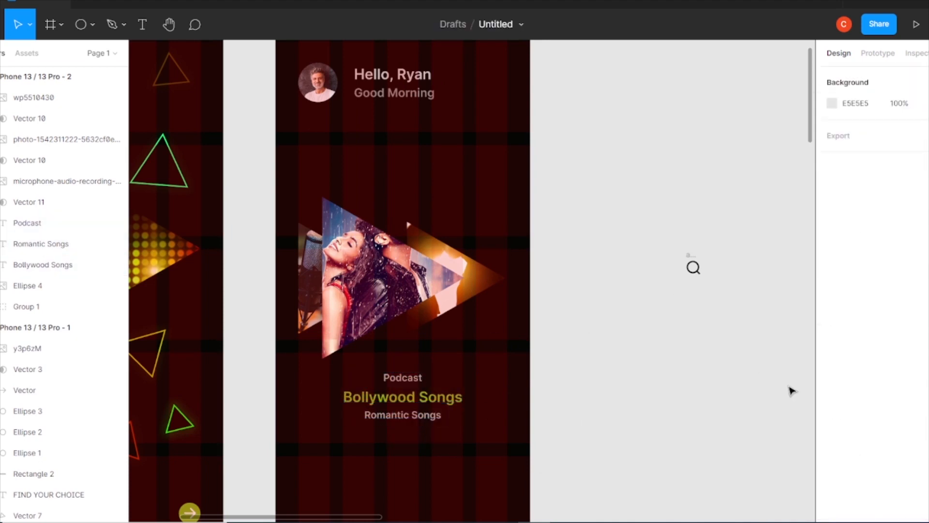
Try a drop shadow on the couple photo with Y offset 0 and blur 11.
left_click(371, 295)
left_click(840, 426)
left_click(832, 446)
left_click(694, 442)
type("0")
left_click(780, 422)
key("Up")
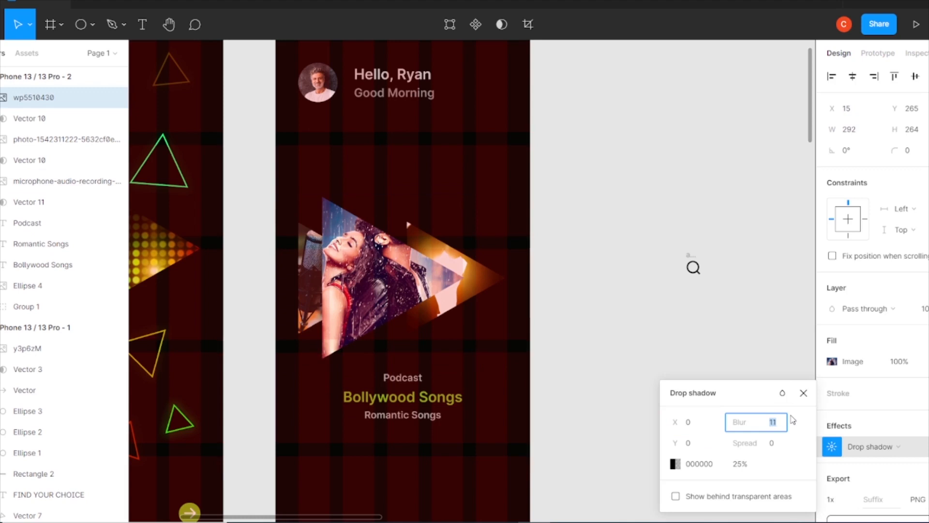
left_click(803, 393)
left_click(927, 447)
left_click(716, 348)
Draw a 390 × 87 rectangle across the full width at the bottom of the second frame.
scroll(387, 242, "down", 2)
left_click(92, 25)
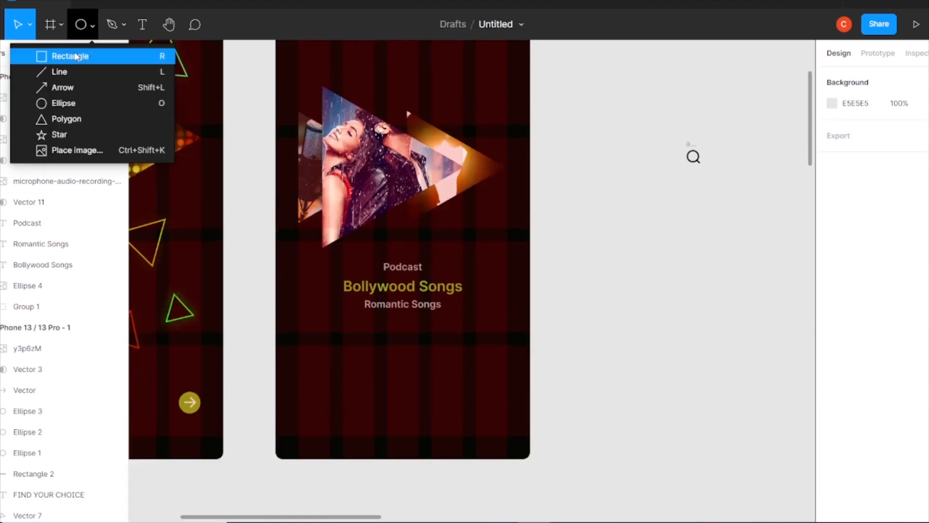
left_click(78, 51)
left_click_drag(298, 402, 532, 459)
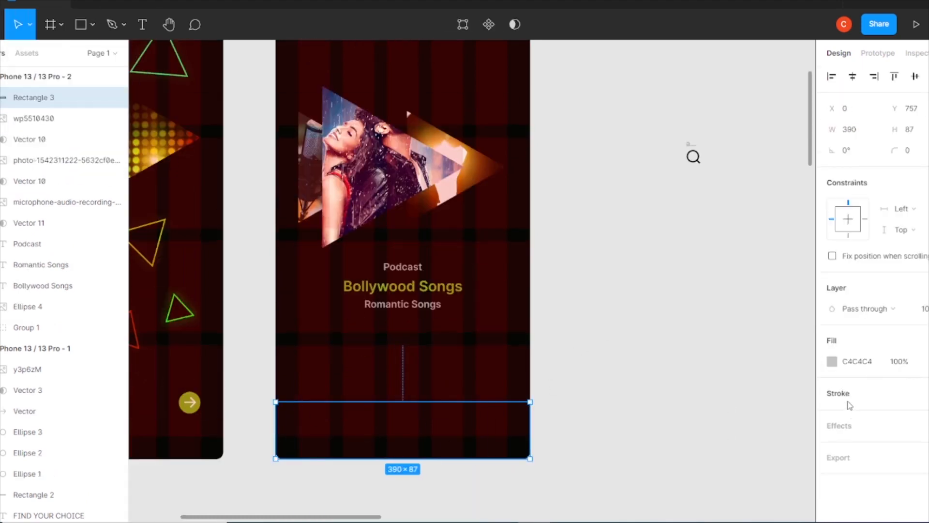
Move the bottom bar rectangle below the photo masks in the layer order and fill it with grey AFB0AC at 61% opacity.
left_click_drag(36, 99, 55, 236)
left_click(832, 361)
left_click(678, 375)
left_click(676, 460)
left_click_drag(802, 385, 763, 385)
left_click(722, 458)
Try a background blur of 15 on the bottom bar and lower its fill opacity to about 20%.
left_click(926, 425)
left_click(875, 447)
left_click(848, 472)
left_click(832, 446)
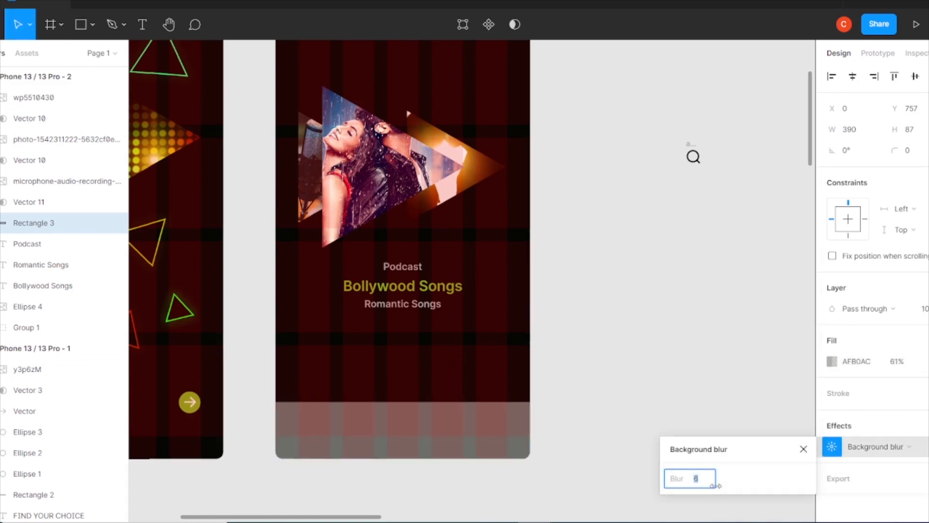
key("Down")
key("Down")
key("Down")
key("Down")
key("Down")
key("Down")
key("Down")
key("Down")
key("Down")
key("Down")
key("Down")
key("Down")
key("Down")
key("Down")
key("Down")
key("Down")
key("Down")
key("Down")
key("Down")
key("Down")
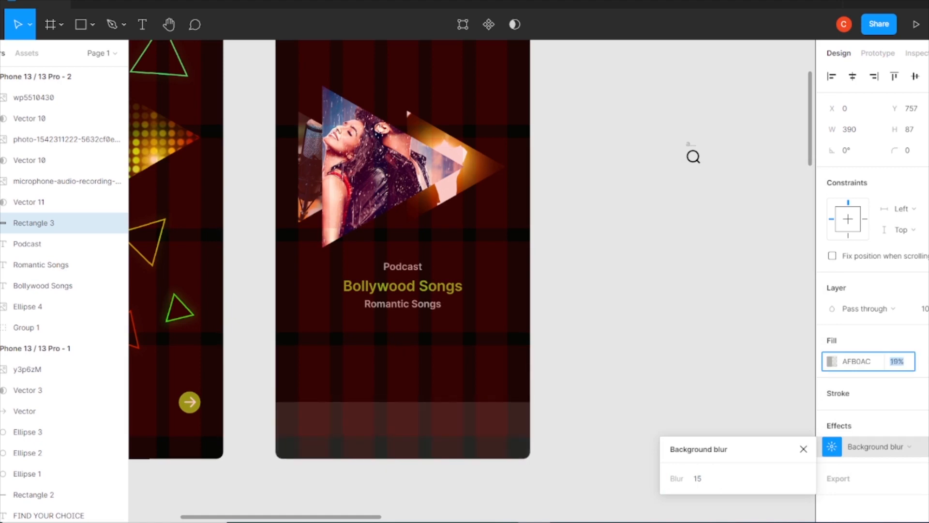
Replace the bottom bar's background blur with a layer blur of 2.
left_click(926, 425)
left_click(876, 447)
left_click(861, 461)
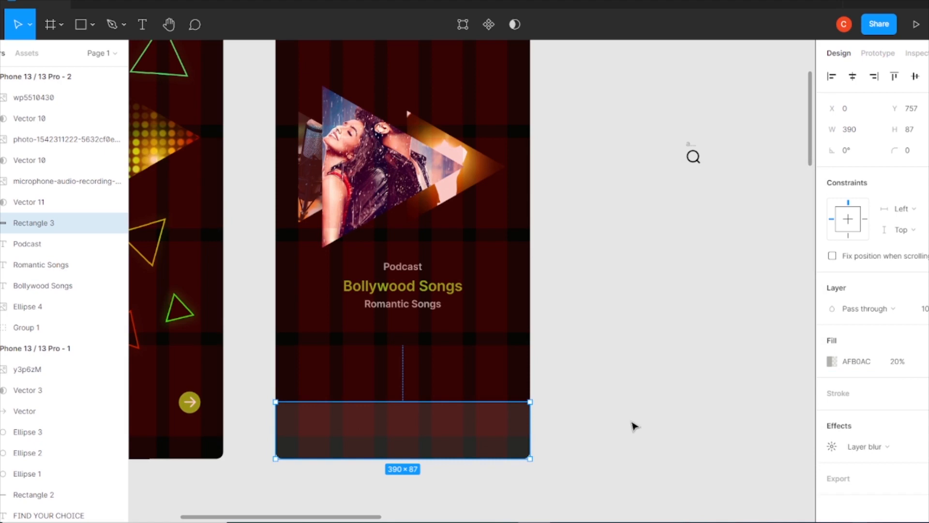
left_click(832, 446)
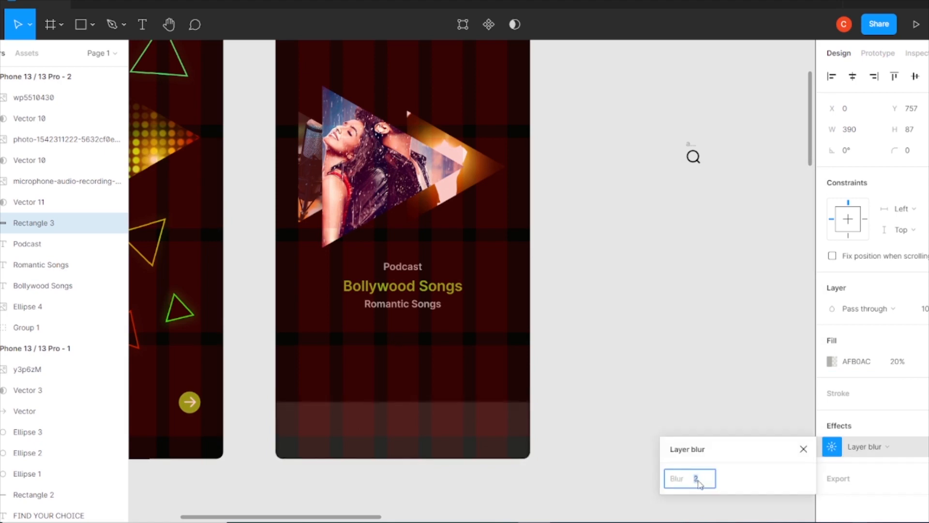
left_click(585, 276)
Gather the scattered navigation icons on the canvas close to the second frame.
key("ctrl+minus")
left_click_drag(582, 219, 576, 328)
left_click_drag(757, 162, 551, 334)
left_click_drag(768, 279, 618, 326)
scroll(624, 325, "right", 1)
left_click_drag(778, 172, 613, 344)
Place the home icon at the left end of the bottom bar and layer it just above the bar rectangle.
key("ctrl+plus")
left_click_drag(504, 357, 275, 379)
scroll(600, 336, "down", 2)
left_click(279, 378)
left_click_drag(92, 97, 96, 235)
Place the library, search and account icons along the bottom bar and layer them above its rectangle.
left_click_drag(721, 312, 341, 382)
left_click_drag(643, 318, 370, 367)
left_click_drag(785, 327, 441, 376)
left_click(41, 140, "shift")
left_click_drag(41, 139, 44, 275)
Fill the home icon with green 81B71A and set its height to 30.
left_click(322, 421)
left_click(269, 372)
left_click(832, 362)
left_click(782, 460)
left_click(803, 181)
left_click(914, 130)
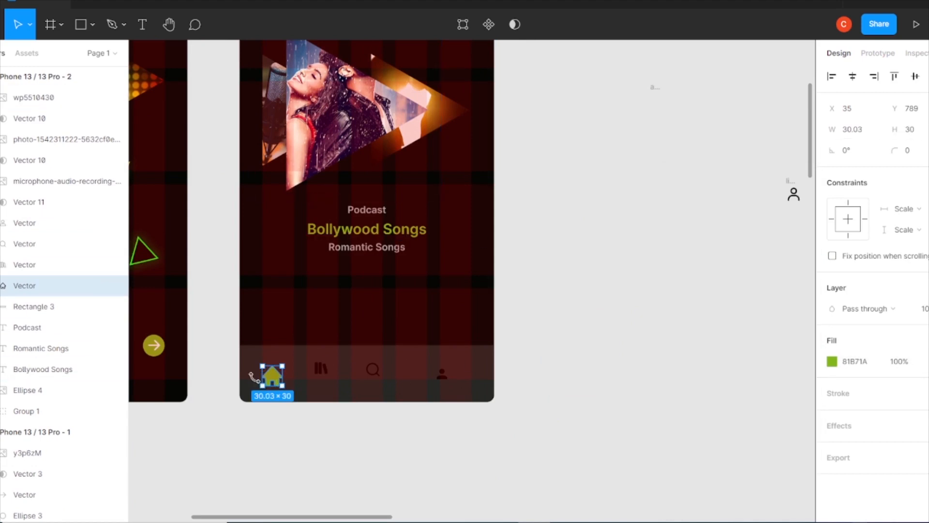
Swap the search and library icons, then give the search icon an AFB0AC stroke and a height of 30.
left_click_drag(324, 370, 358, 375)
left_click_drag(373, 370, 312, 376)
left_click(832, 393)
left_click(721, 460)
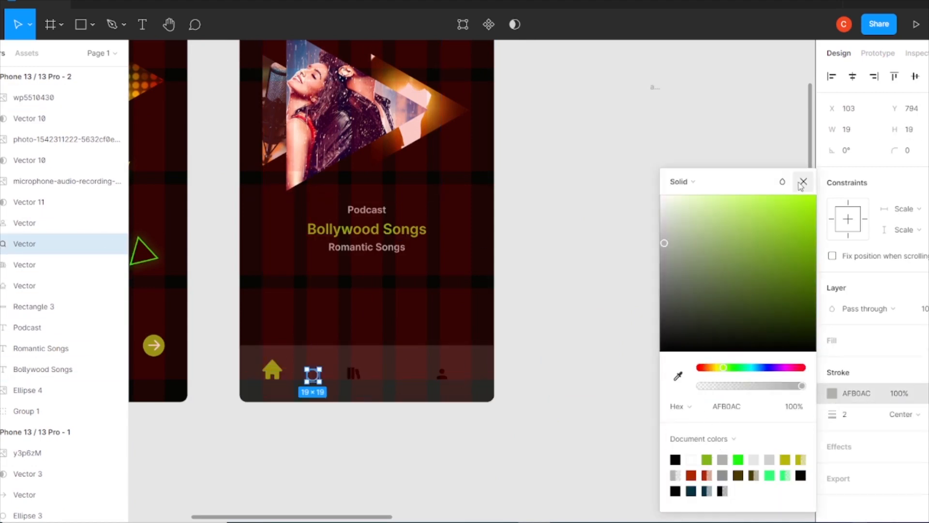
left_click(803, 181)
left_click(912, 132)
type("30")
key("Return")
Set the library icon's height to 30 and fill the library and account icons with grey AFB0AC.
left_click(355, 374)
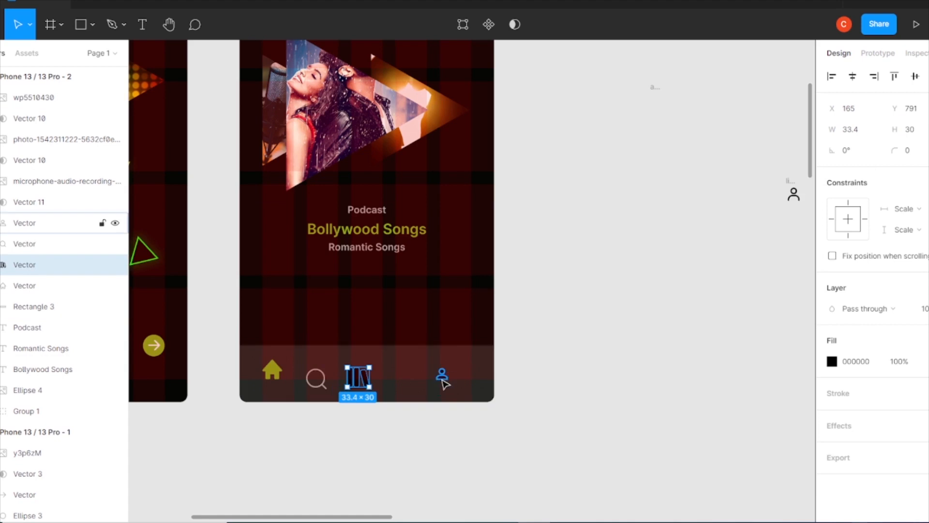
left_click(446, 382)
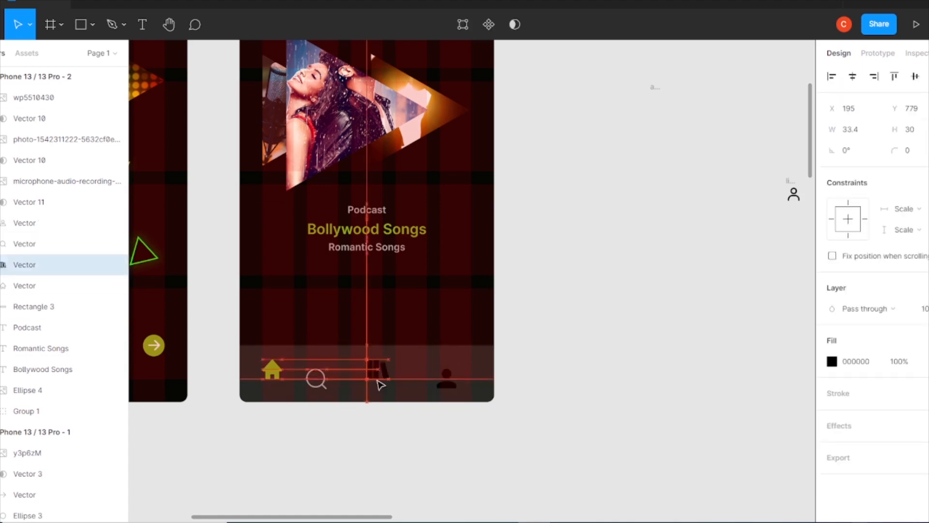
left_click(832, 361)
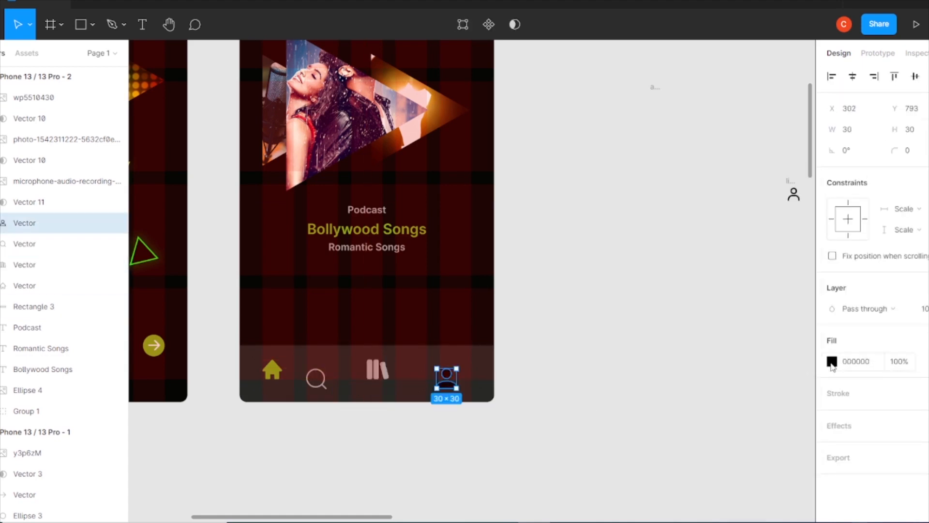
left_click(832, 362)
left_click(763, 458)
left_click(804, 181)
Set the height of all four navigation icons together to 25.
left_click(375, 372, "shift")
left_click(316, 378, "shift")
left_click(272, 370, "shift")
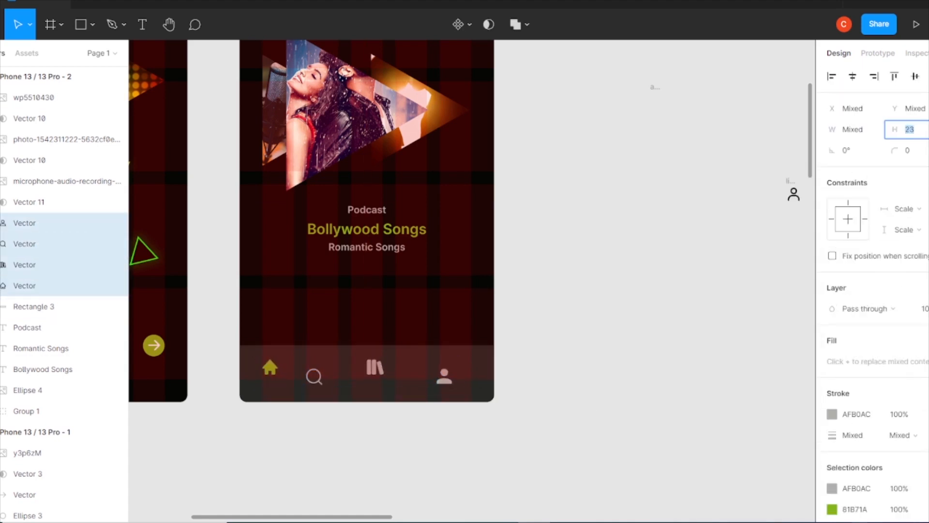
left_click(540, 353)
Shift the account icon towards the bar's right end, then align all four icons vertically and distribute them evenly across the bar.
left_click_drag(446, 379, 464, 379)
left_click(376, 370, "shift")
left_click(315, 379, "shift")
left_click(271, 369, "shift")
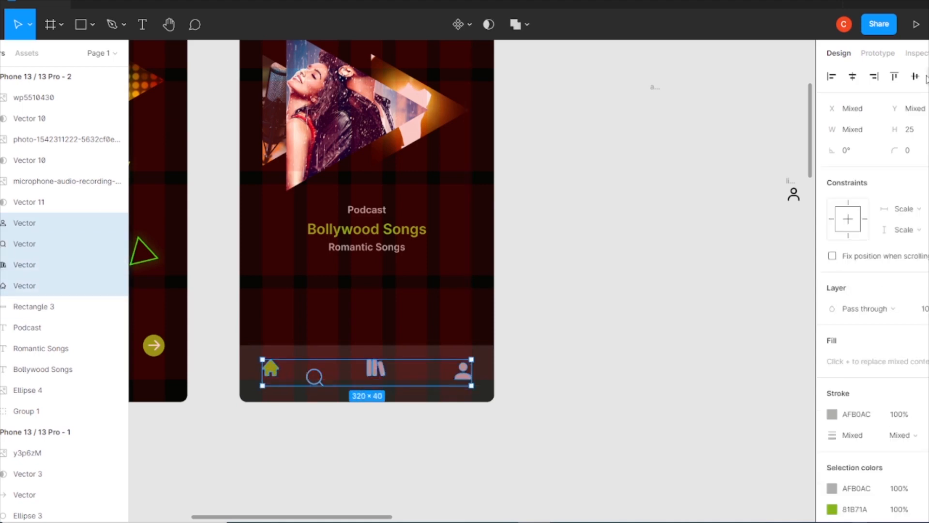
left_click(917, 75)
left_click(928, 76)
left_click(844, 143)
left_click(585, 280)
Group the four navigation icons in the bottom bar.
left_click(459, 379)
left_click(397, 374, "shift")
left_click(339, 377, "shift")
left_click(271, 374, "shift")
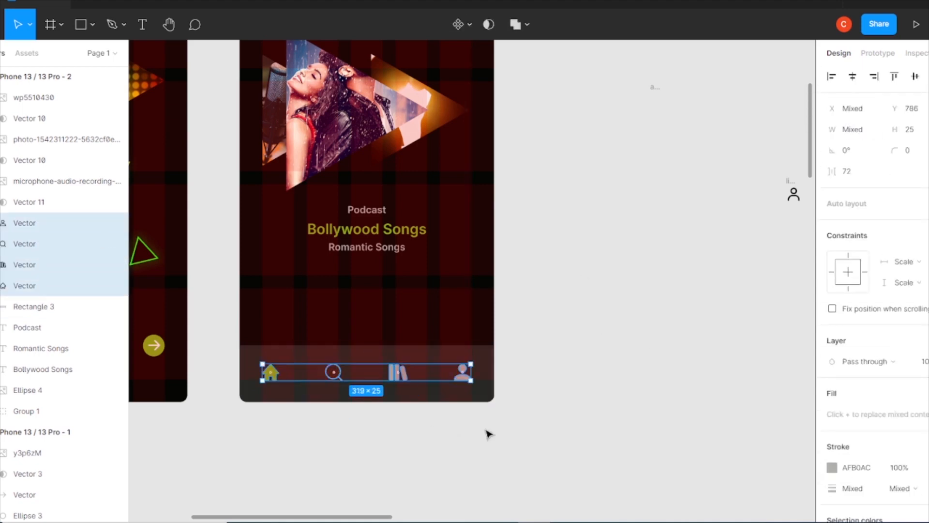
key("ctrl+g")
left_click(477, 391, "shift")
left_click(617, 251)
Move the Podcast and Romantic Songs labels further away from Bollywood Songs and reduce their opacity to about half.
key("ctrl+minus")
key("ctrl+plus")
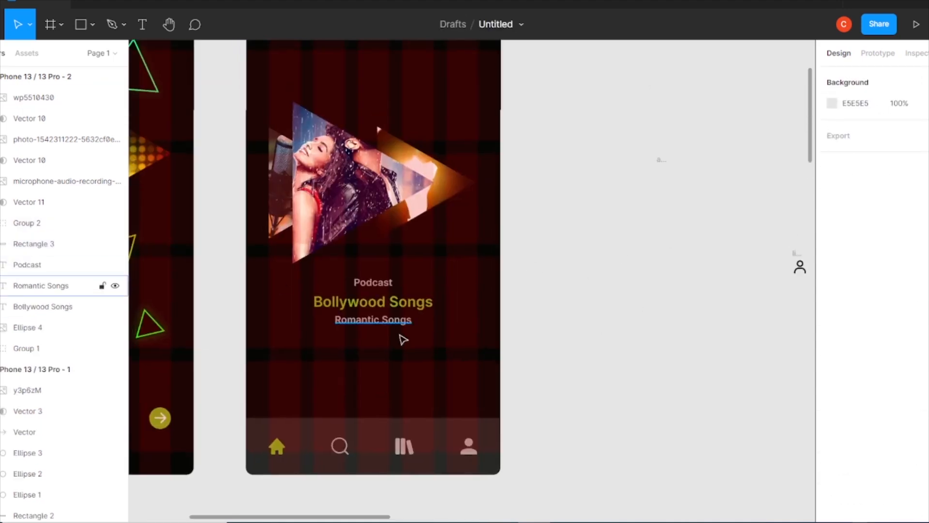
left_click_drag(390, 321, 390, 328)
left_click_drag(382, 284, 382, 273)
left_click(381, 328, "shift")
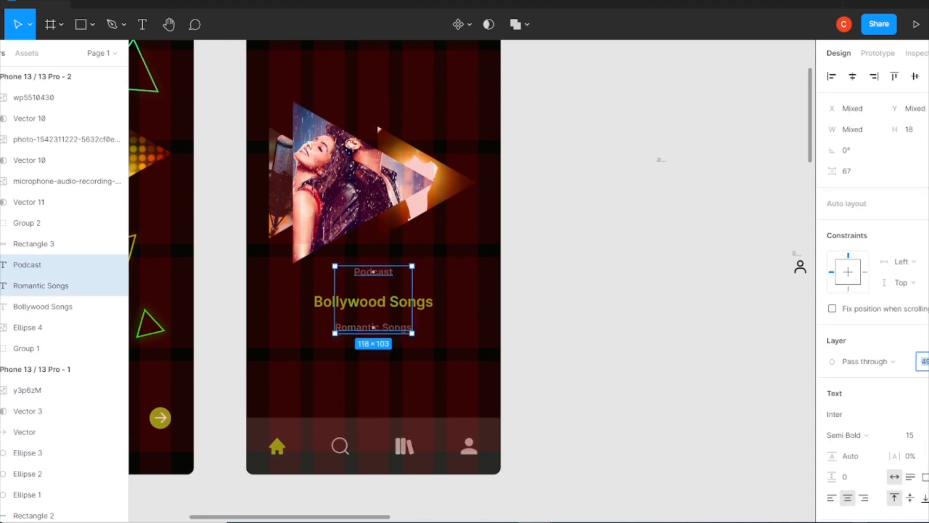
Space the three category labels evenly at 20 and shift them slightly down together.
left_click(605, 286)
left_click(380, 273)
left_click(385, 302, "shift")
left_click(387, 328, "shift")
left_click(605, 194)
left_click(368, 273)
left_click(387, 301, "shift")
left_click(391, 328, "shift")
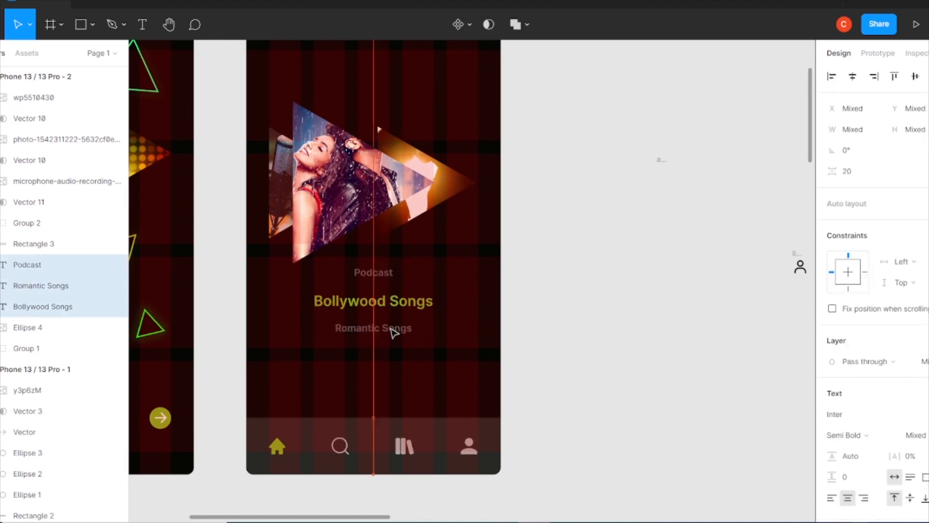
left_click_drag(393, 330, 393, 340)
left_click(646, 306)
Copy the six outlined triangles from the first frame to the second and place their layers beneath the photo masks.
key("ctrl+minus")
left_click(312, 181)
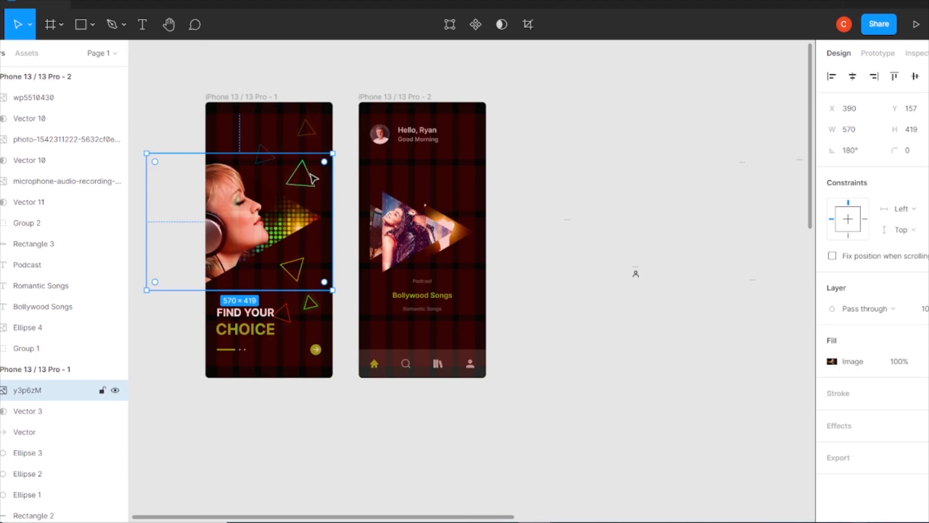
scroll(36, 358, "down", 5)
left_click(25, 296)
left_click(33, 338, "shift")
left_click(37, 402, "shift")
left_click_drag(311, 168, 452, 183)
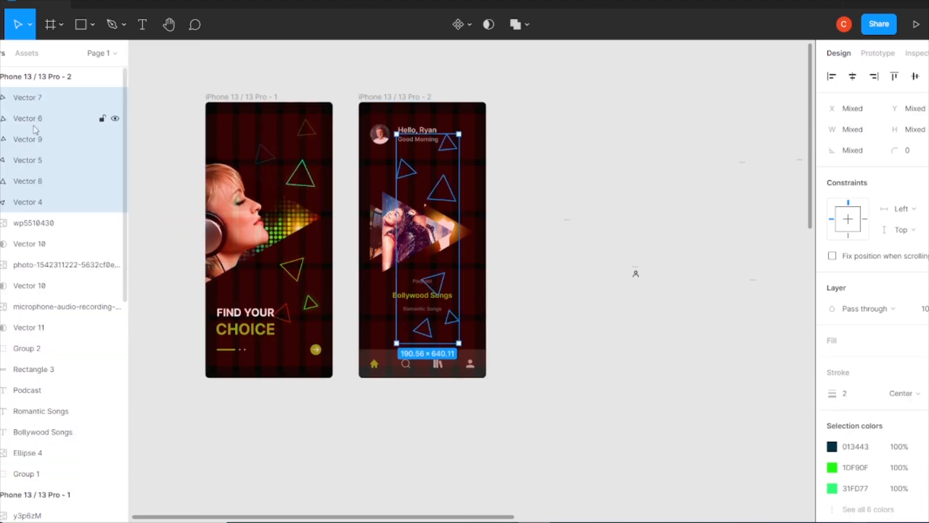
left_click_drag(30, 345, 30, 344)
left_click(584, 197)
Reposition the small green triangle left of the labels, the red one above the bar and the yellow one below the photos, rotating as needed.
key("ctrl+plus")
left_click_drag(438, 362, 287, 307)
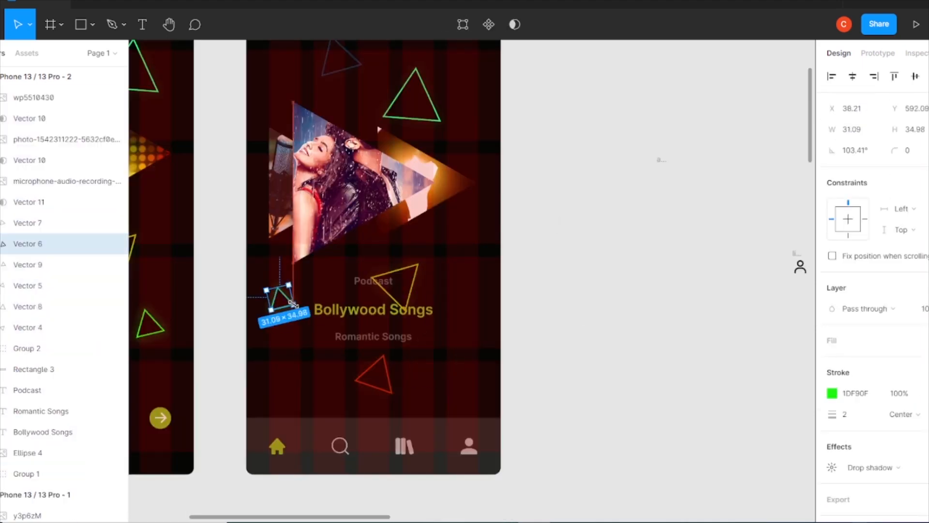
left_click_drag(390, 367, 344, 378)
left_click_drag(407, 305, 457, 286)
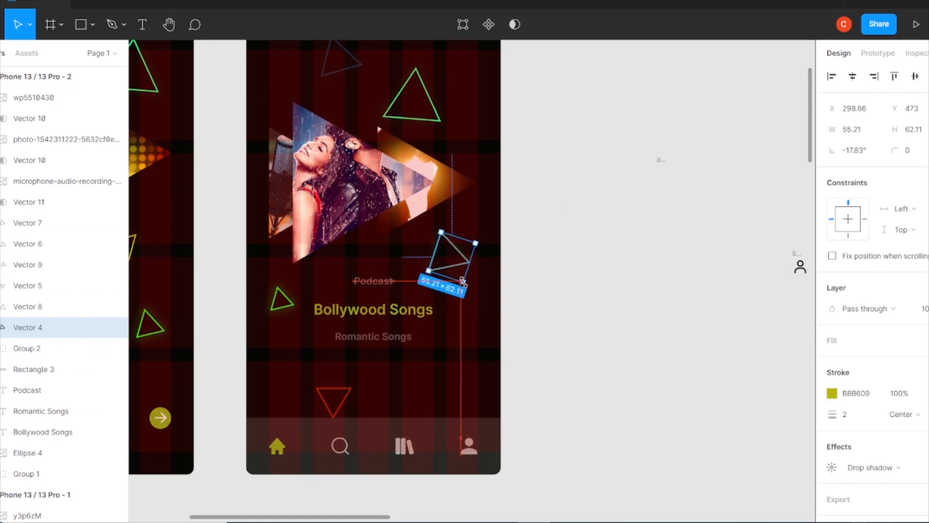
Rotate and reposition the dark blue and large green triangles in the area above the photos.
scroll(462, 280, "up", 3)
left_click(340, 184)
left_click_drag(316, 163, 333, 167)
left_click(434, 150)
left_click(426, 224)
left_click_drag(444, 204, 433, 213)
left_click_drag(409, 232, 420, 251)
left_click(565, 230)
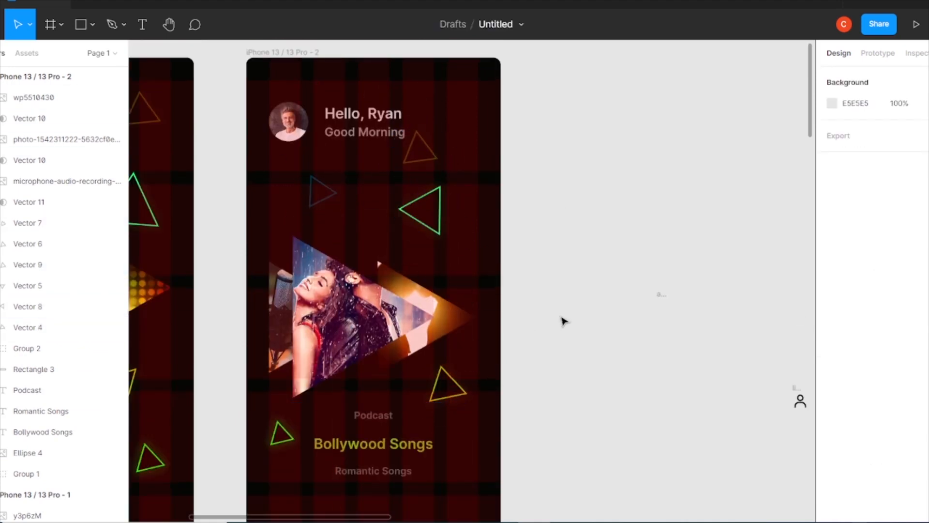
Duplicate the dark blue triangle to the right side above the bottom bar and shrink it to about 25 × 28.
left_click(325, 185)
scroll(433, 431, "down", 1)
left_click_drag(323, 115, 451, 427)
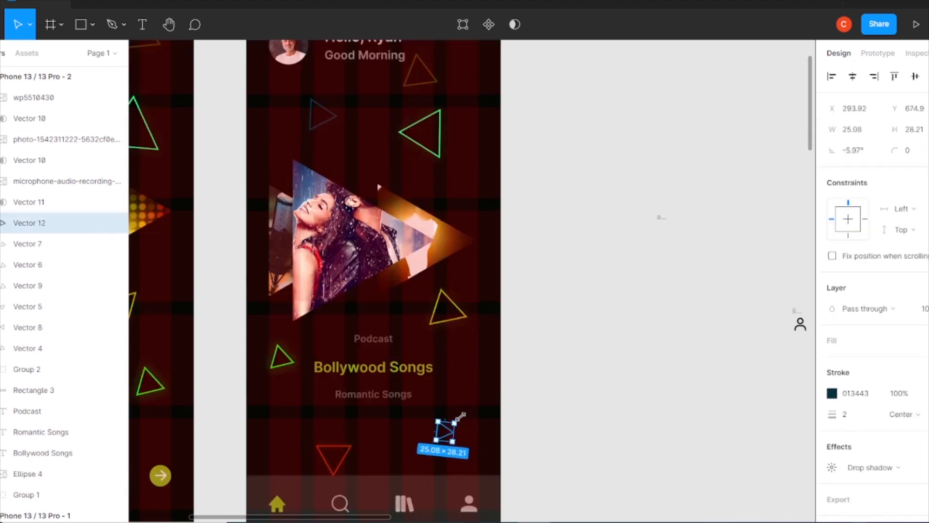
left_click(548, 369)
Change the Good Morning text's fill colour to BBBBBB.
scroll(398, 167, "up", 1)
left_click(365, 75)
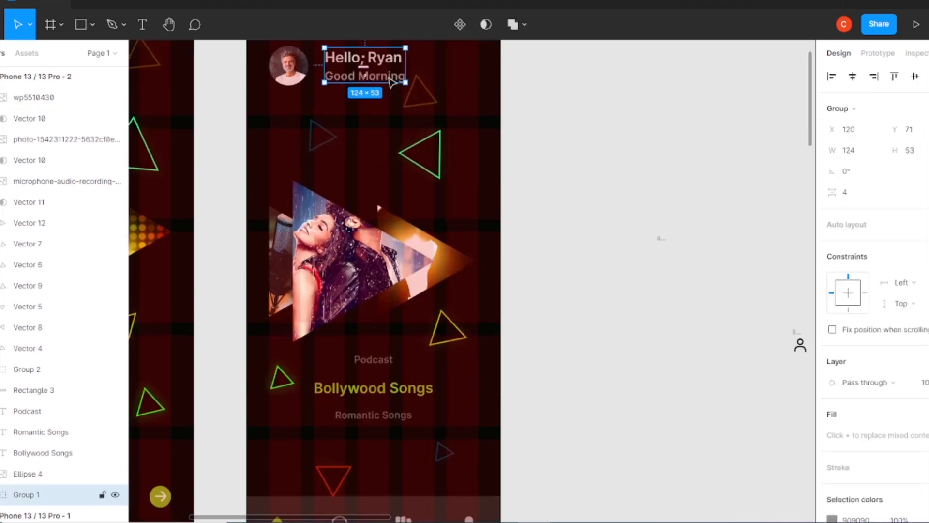
double_click(365, 75)
left_click(832, 482)
left_click(648, 314)
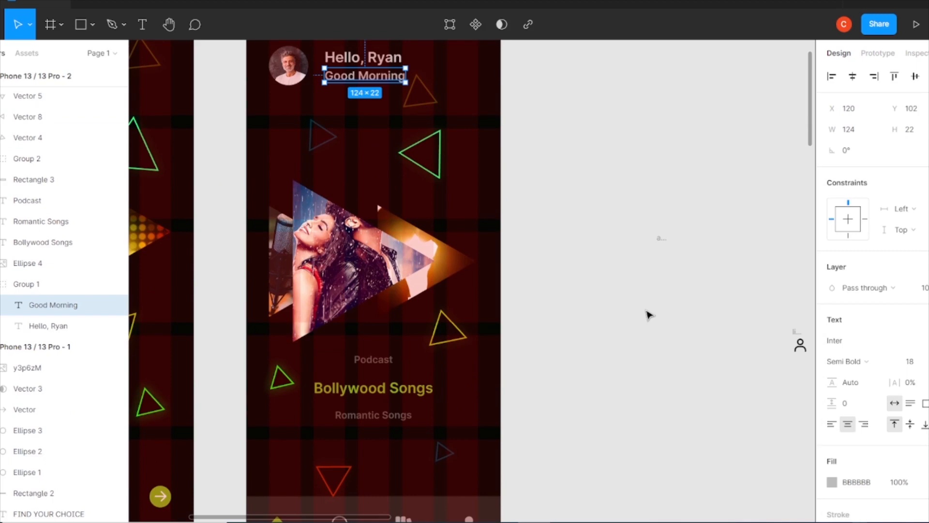
Delete the leftover icon frames from the canvas beside the two screens.
key("minus")
left_click(223, 140)
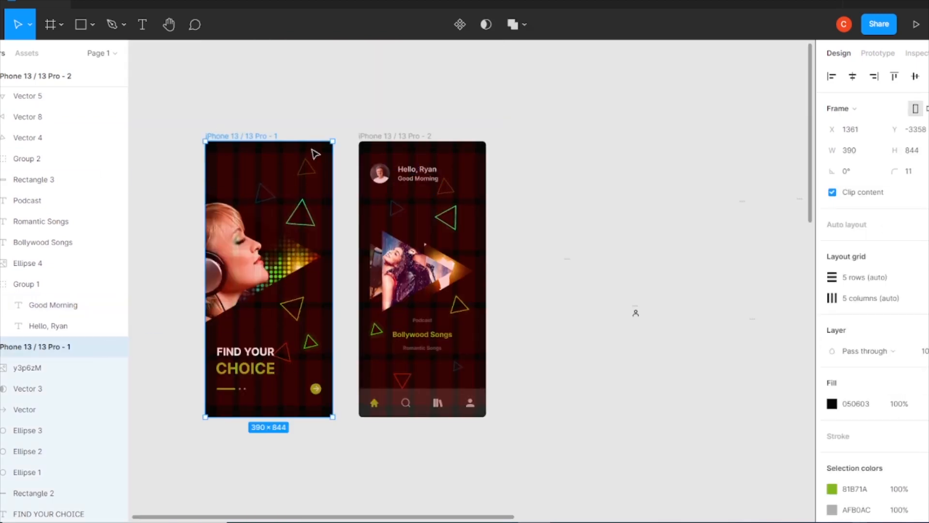
left_click(377, 136)
left_click_drag(729, 199, 561, 381)
key("Delete")
scroll(310, 107, "left", 2)
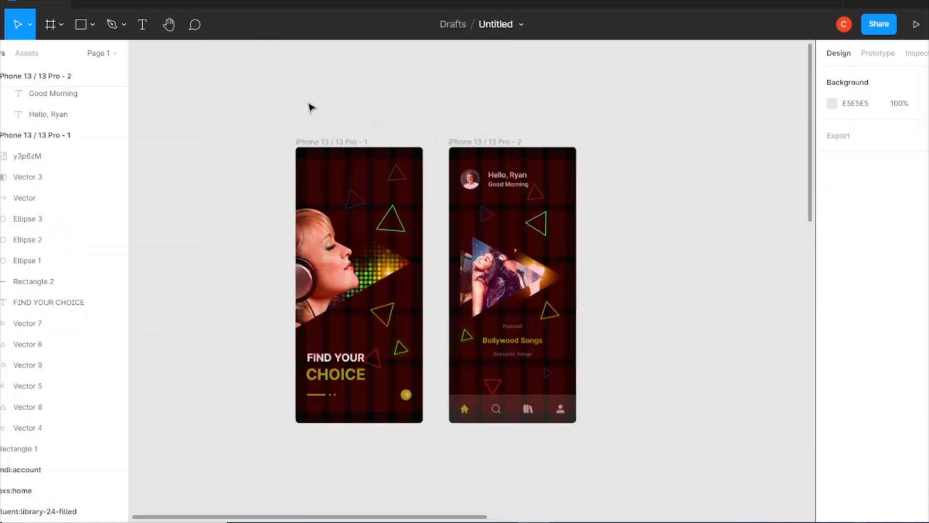
Hide the layout grids on both phone frames.
left_click_drag(424, 95, 363, 177)
left_click(331, 142)
key("ctrl+shift+4")
left_click(485, 142)
key("ctrl+shift+4")
left_click(687, 216)
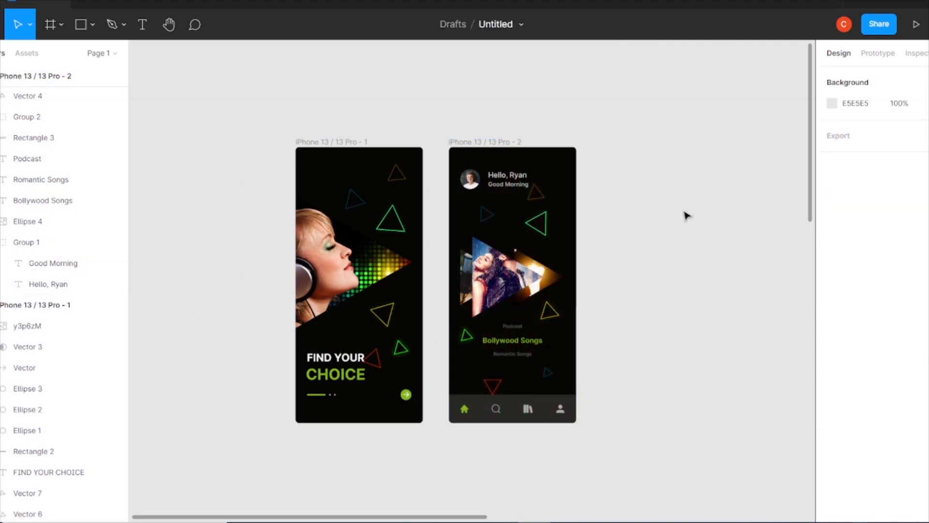
Round the bottom bar with a corner radius of 12 and adjust its individual corners.
left_click(543, 411)
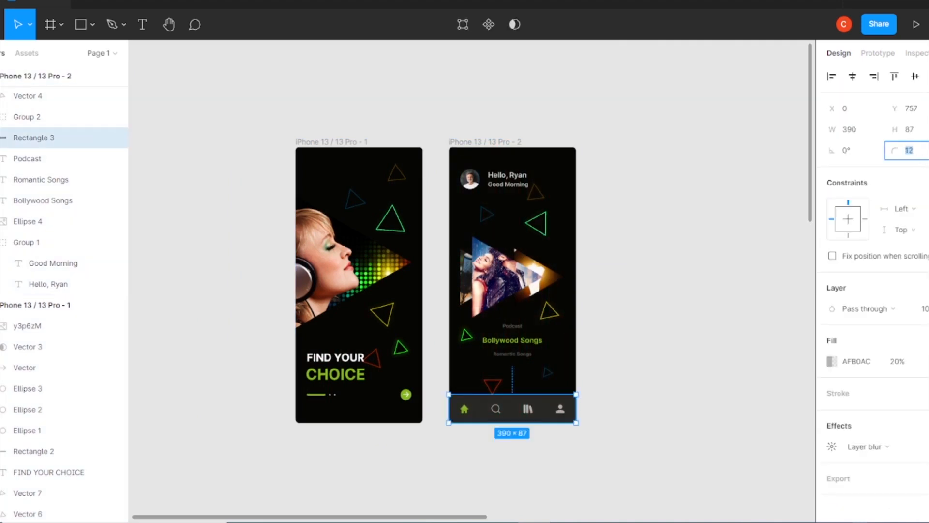
left_click(922, 150)
left_click(890, 172)
left_click(634, 327)
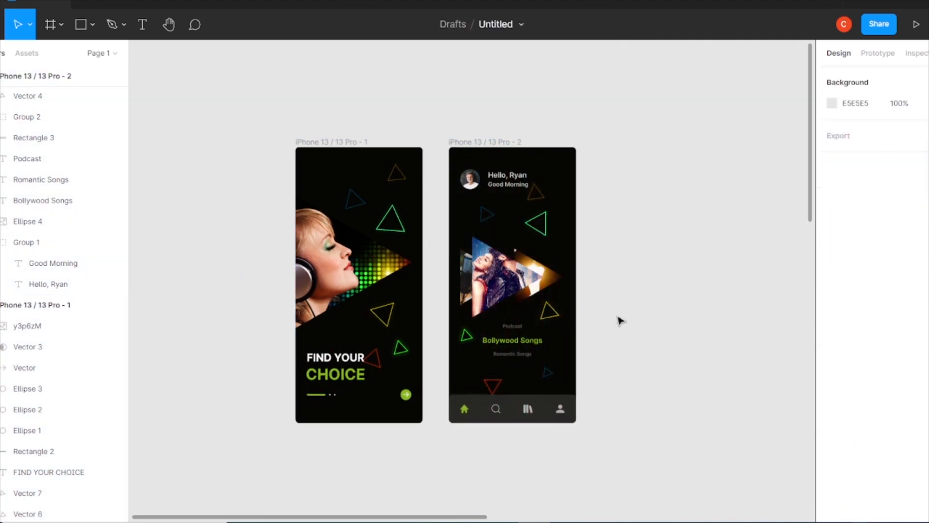
scroll(728, 255, "up", 5)
scroll(513, 287, "down", 3)
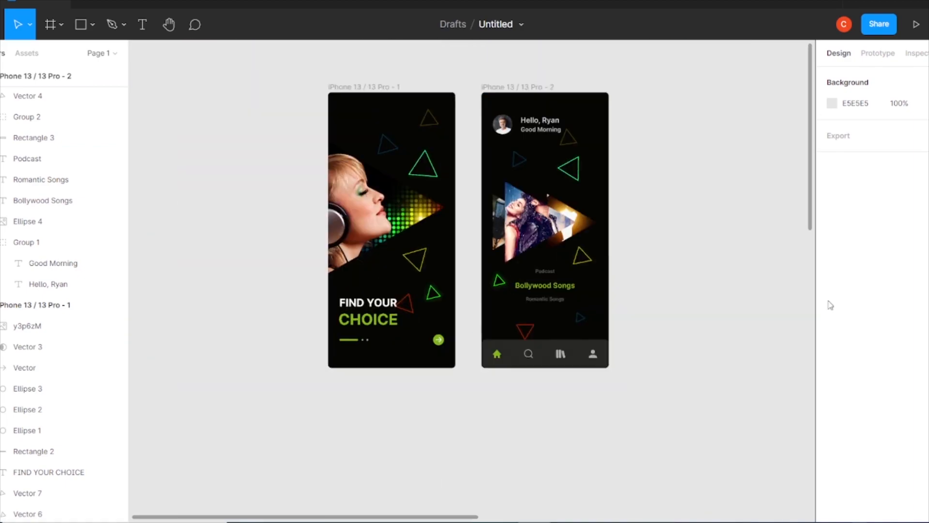